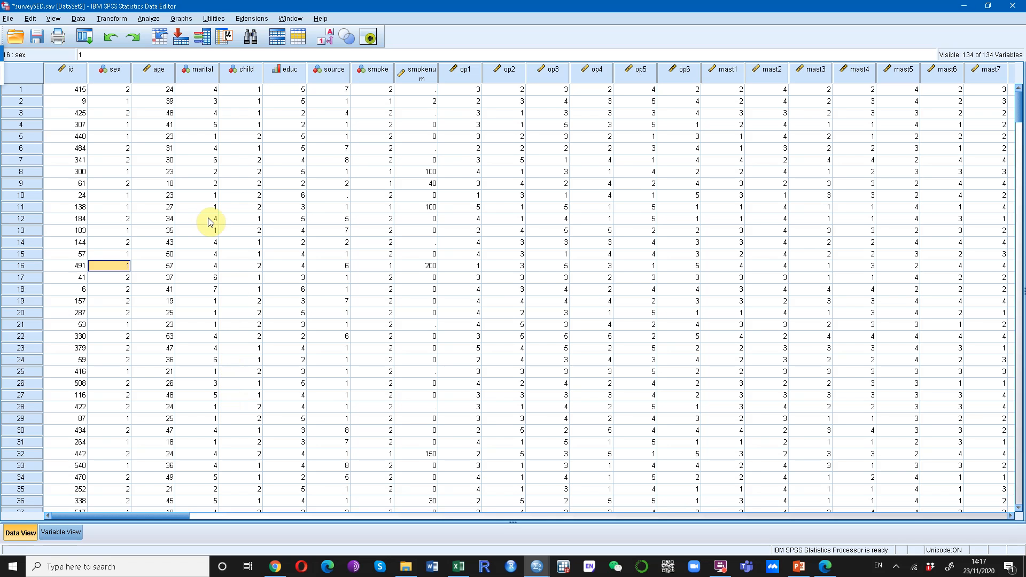
Create a histogram of Total Optimism [toptim] with the legacy chart dialog, replacing Total Self esteem as the plotted variable.
{"action": "left_click", "coordinate": [181, 18]}
{"action": "mouse_move", "coordinate": [255, 107]}
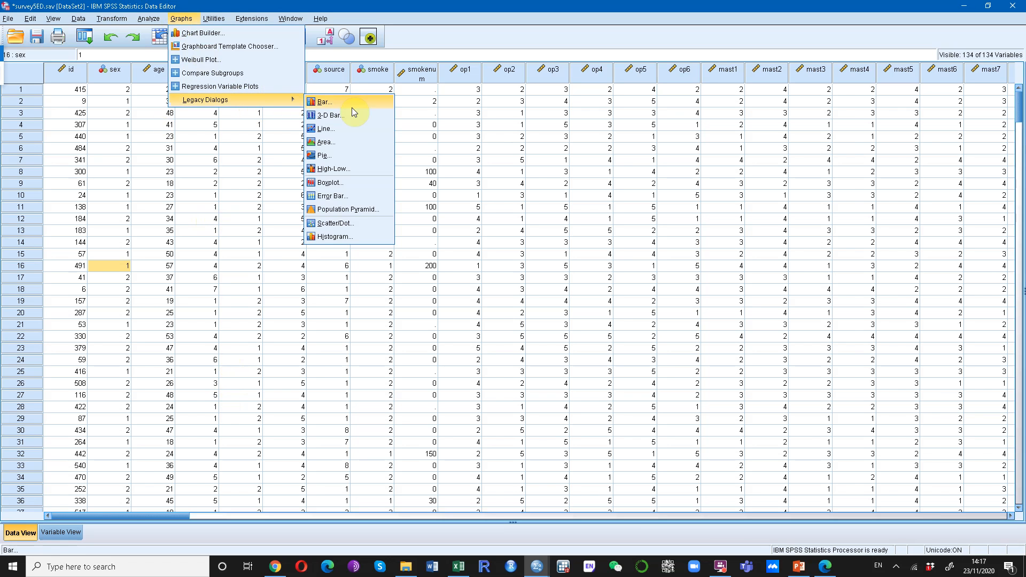
{"action": "left_click", "coordinate": [336, 236]}
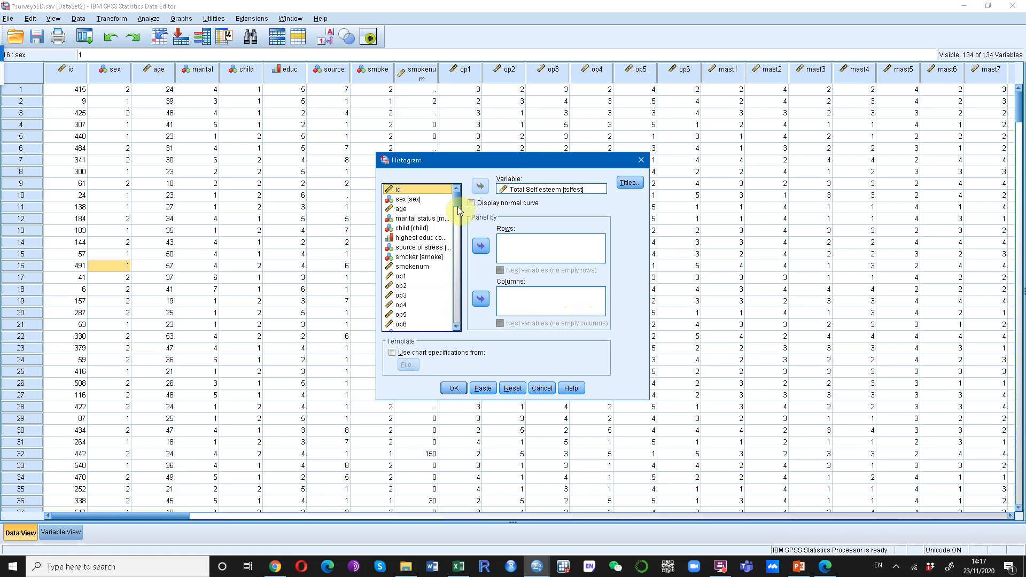
{"action": "left_click_drag", "start_coordinate": [456, 201], "coordinate": [453, 313]}
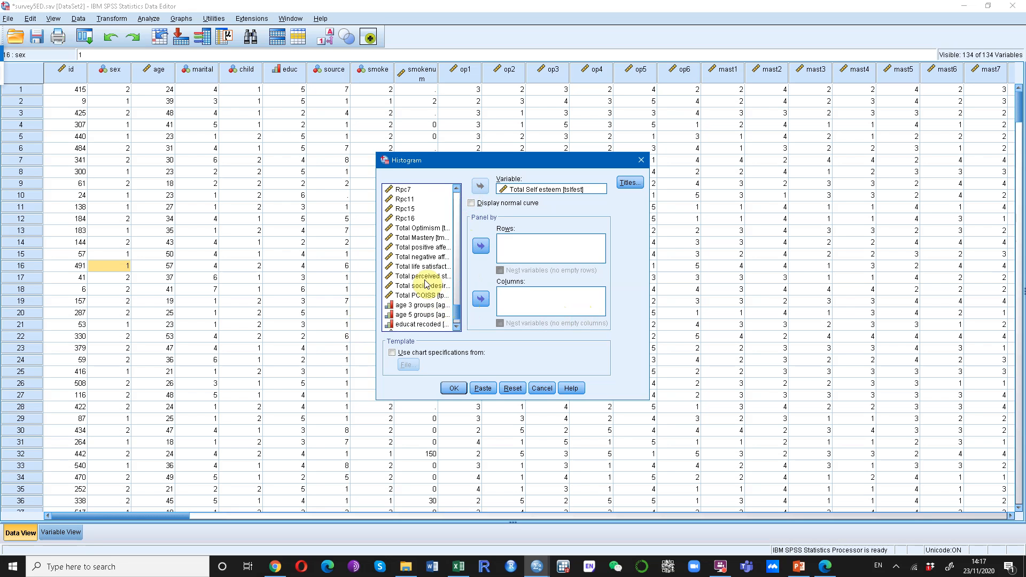
{"action": "left_click", "coordinate": [427, 229]}
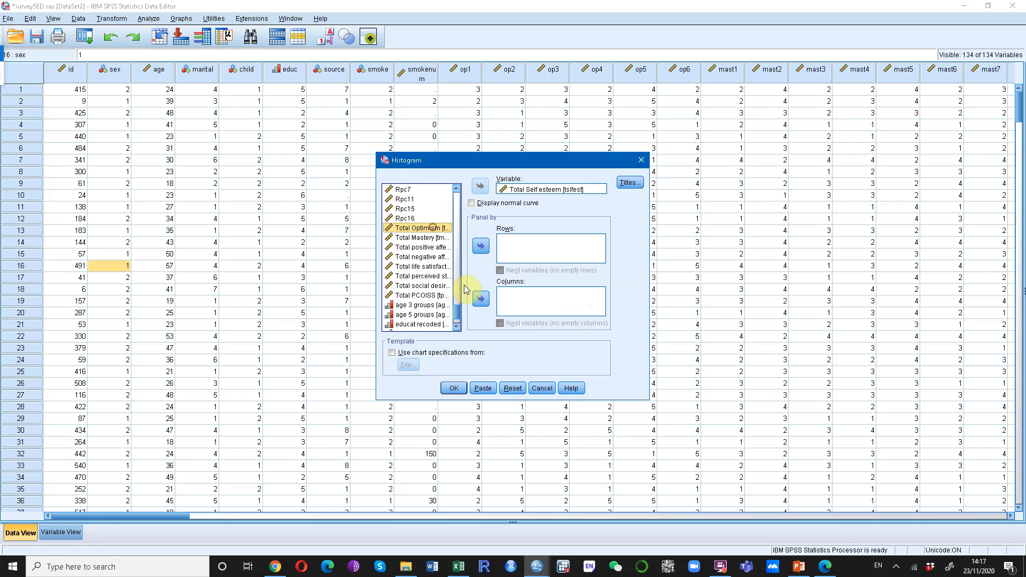
{"action": "left_click", "coordinate": [555, 190]}
{"action": "left_click", "coordinate": [481, 186]}
{"action": "left_click", "coordinate": [422, 228]}
{"action": "left_click", "coordinate": [481, 187]}
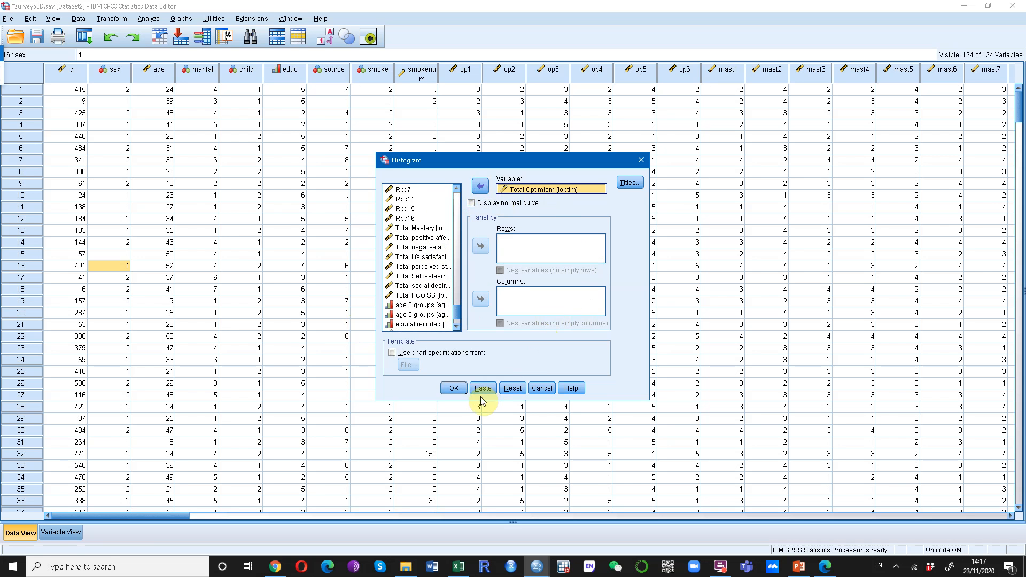
{"action": "left_click", "coordinate": [454, 388]}
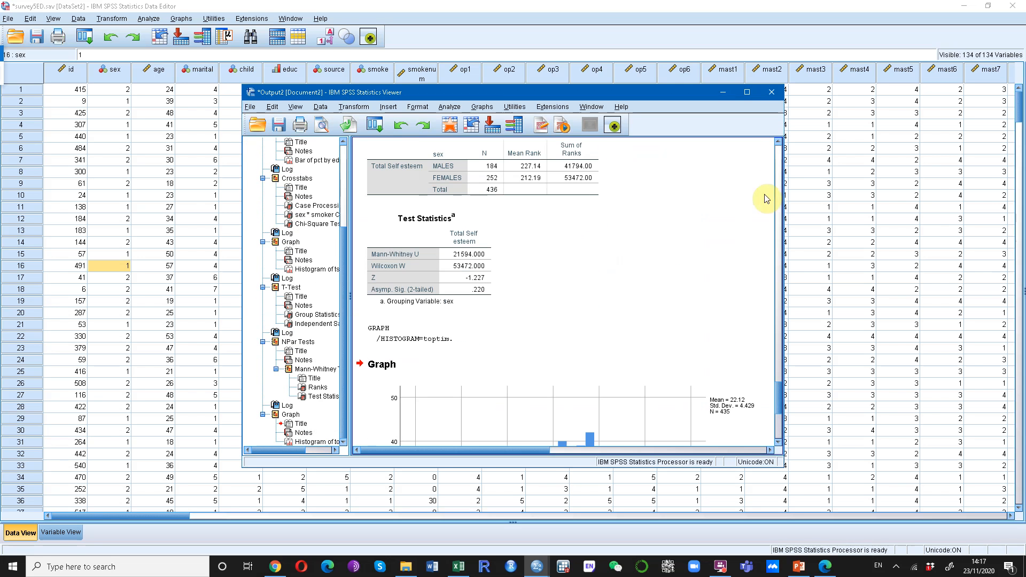
Compare the shape of the new Total Optimism histogram with the earlier Total Self esteem histogram in the maximized output.
{"action": "left_click", "coordinate": [748, 92]}
{"action": "scroll", "coordinate": [693, 348], "scroll_direction": "down", "scroll_amount": 3}
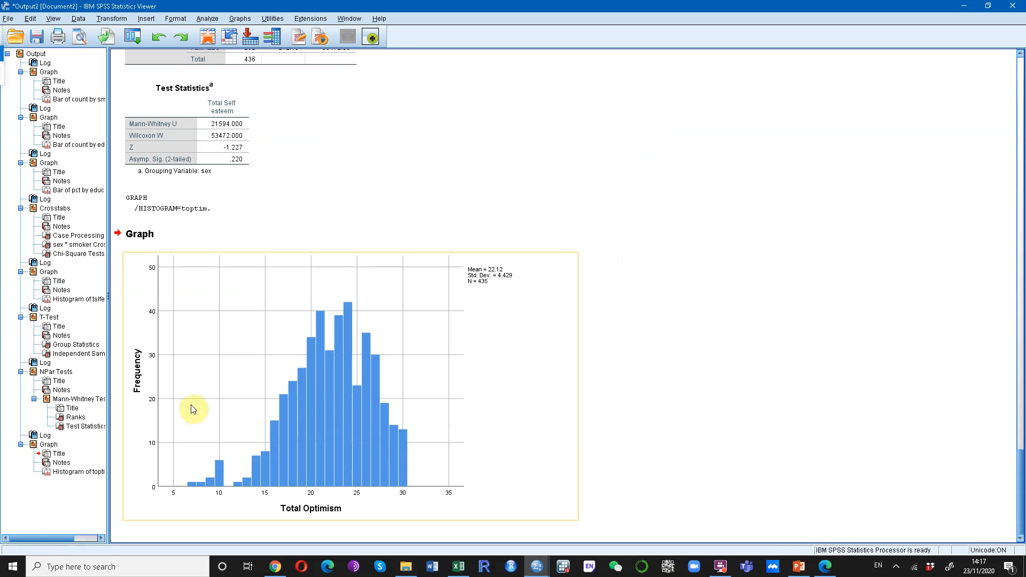
{"action": "left_click", "coordinate": [160, 470]}
{"action": "scroll", "coordinate": [422, 451], "scroll_direction": "up", "scroll_amount": 10}
{"action": "scroll", "coordinate": [422, 449], "scroll_direction": "up", "scroll_amount": 3}
{"action": "left_click", "coordinate": [435, 344]}
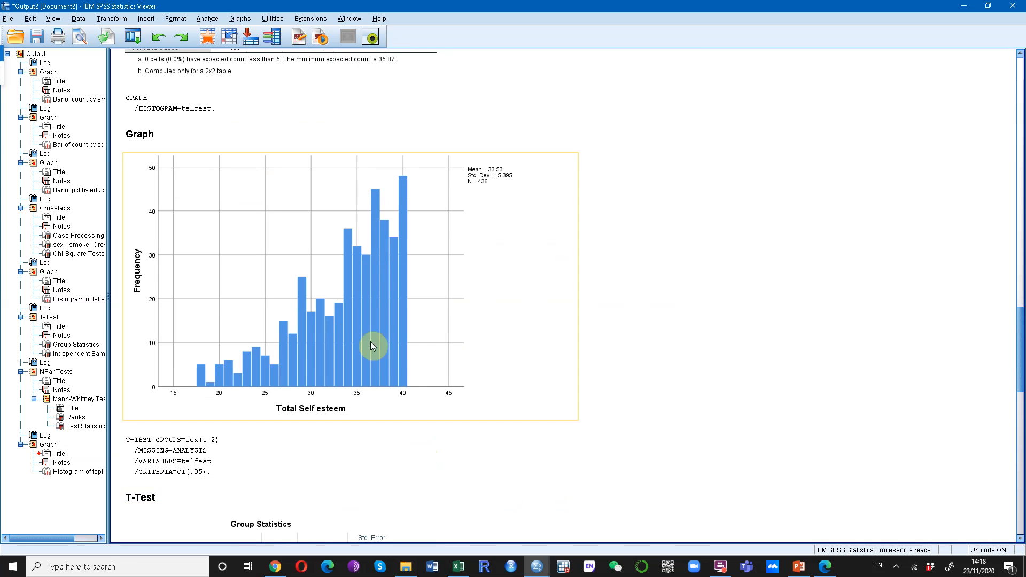
{"action": "scroll", "coordinate": [473, 350], "scroll_direction": "down", "scroll_amount": 2}
{"action": "scroll", "coordinate": [472, 350], "scroll_direction": "down", "scroll_amount": 10}
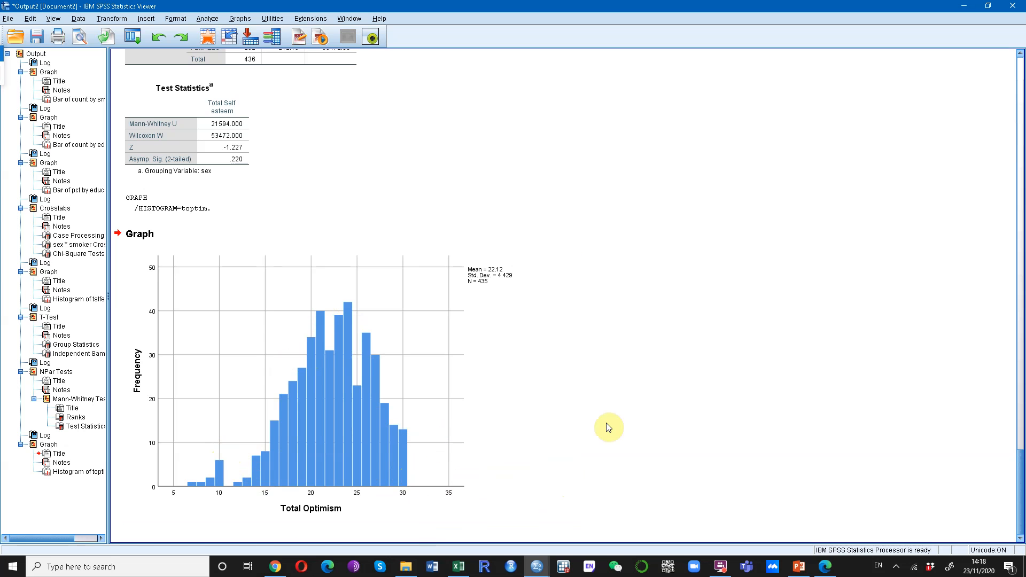
Set up a One-Way ANOVA in the data editor with Total Optimism as dependent variable and age 3 groups as factor.
{"action": "left_click", "coordinate": [964, 6]}
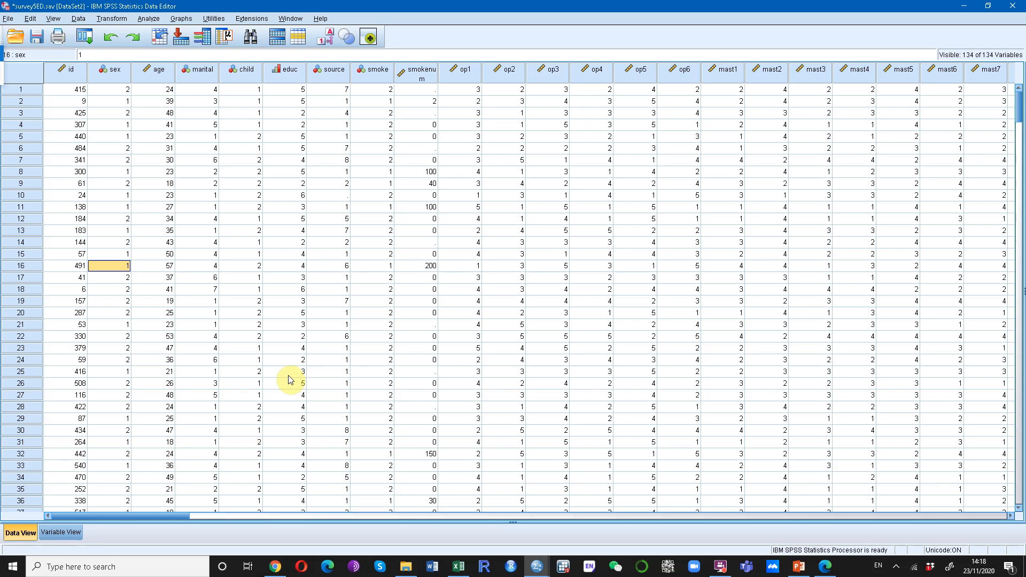
{"action": "left_click", "coordinate": [152, 19]}
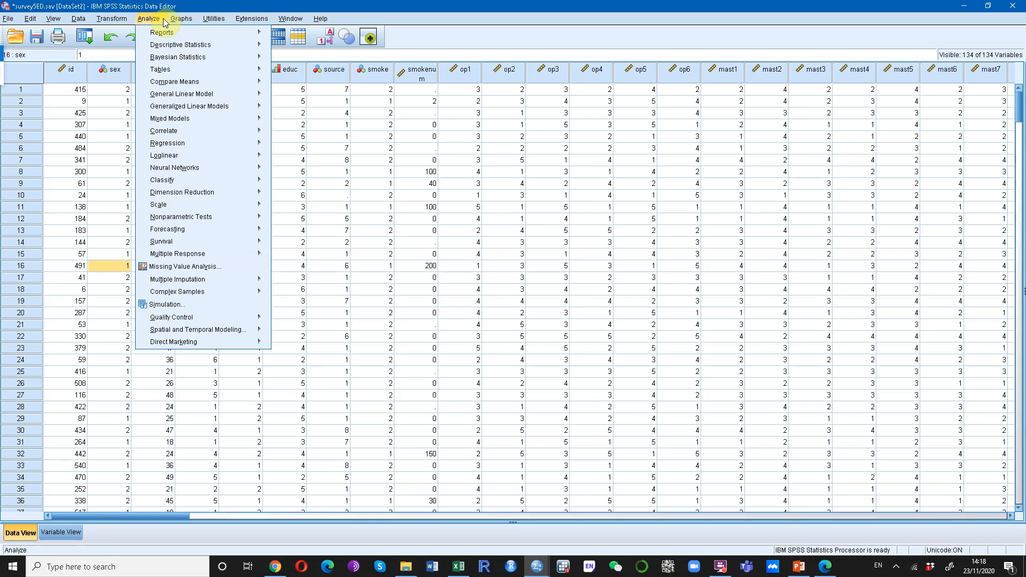
{"action": "mouse_move", "coordinate": [203, 82]}
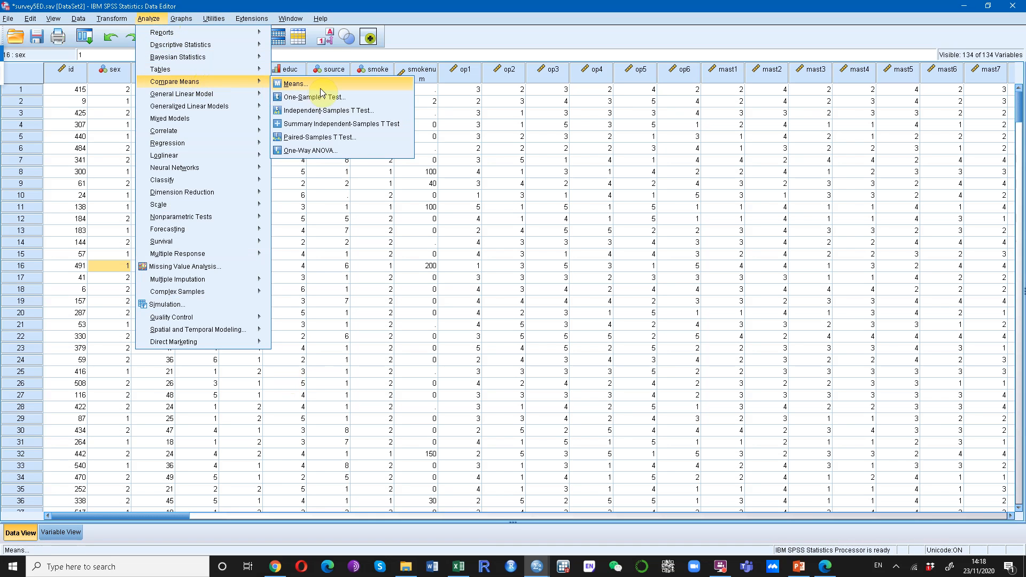
{"action": "left_click", "coordinate": [332, 156]}
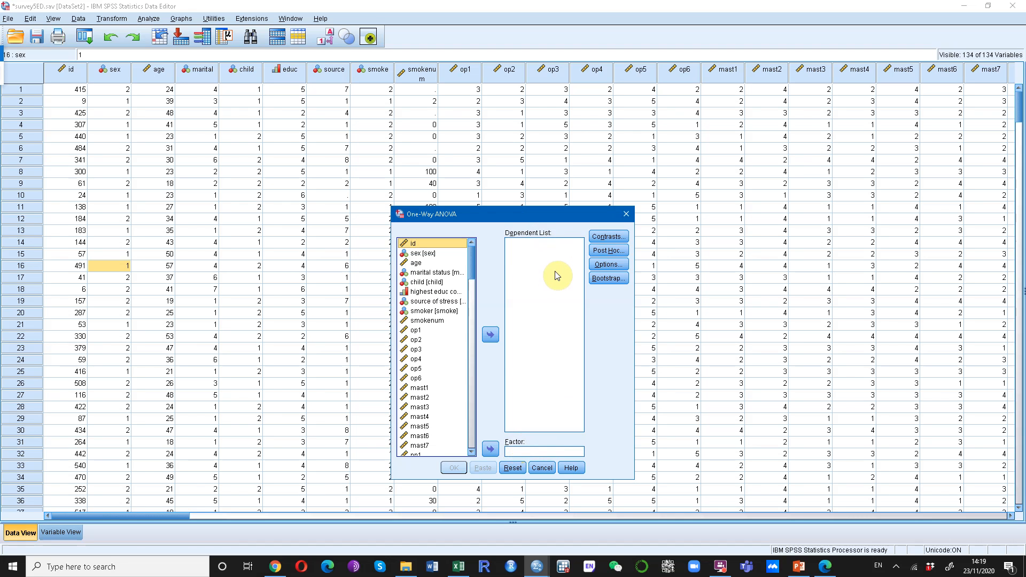
{"action": "left_click_drag", "start_coordinate": [473, 265], "coordinate": [465, 436]}
{"action": "left_click", "coordinate": [433, 307]}
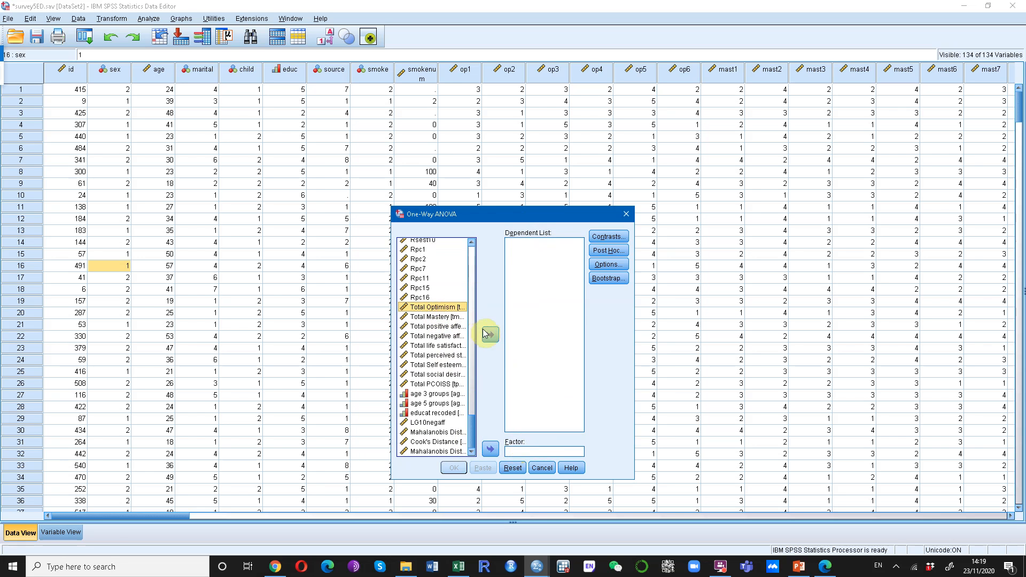
{"action": "left_click", "coordinate": [484, 330]}
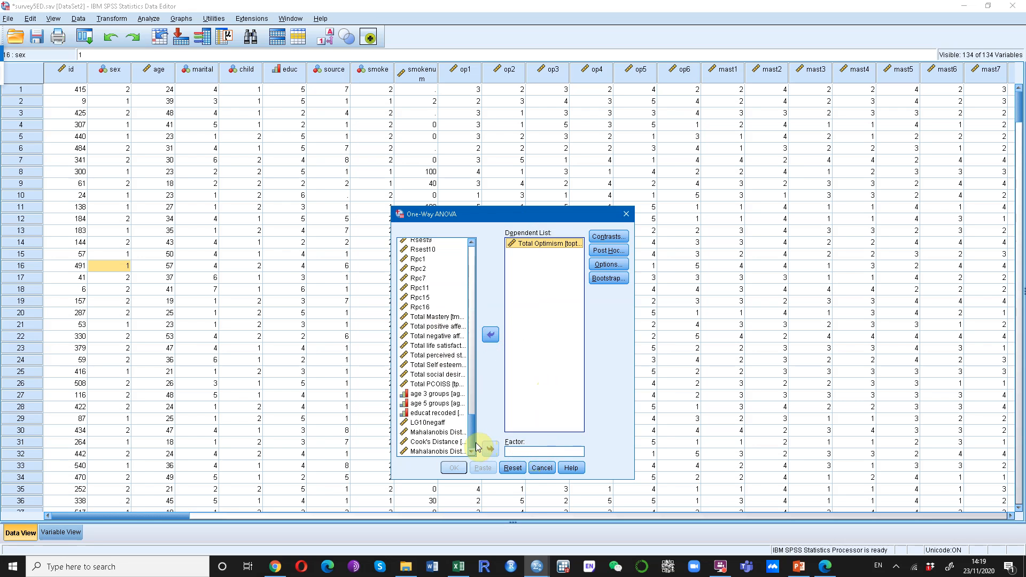
{"action": "left_click", "coordinate": [434, 394]}
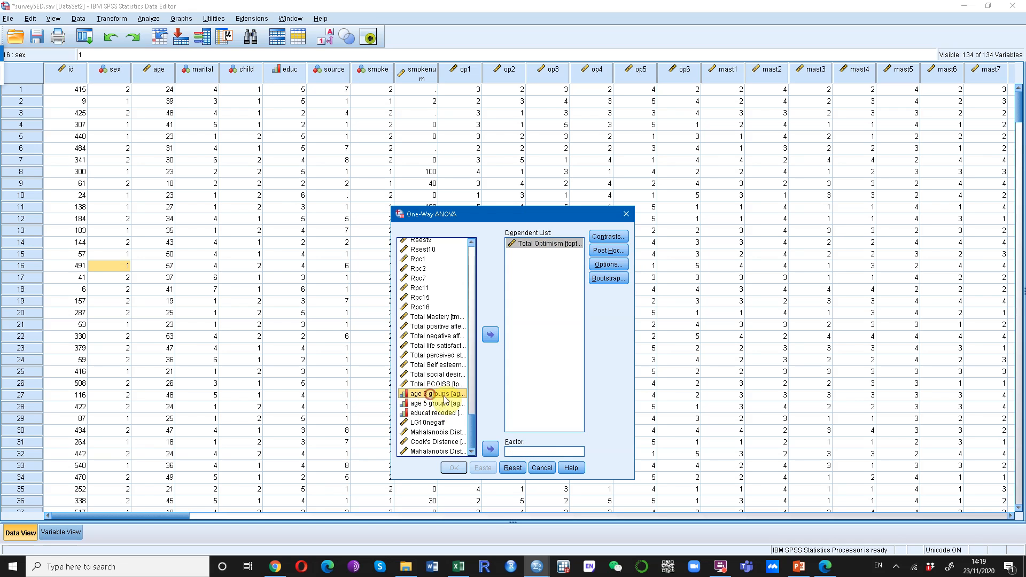
{"action": "left_click", "coordinate": [491, 449]}
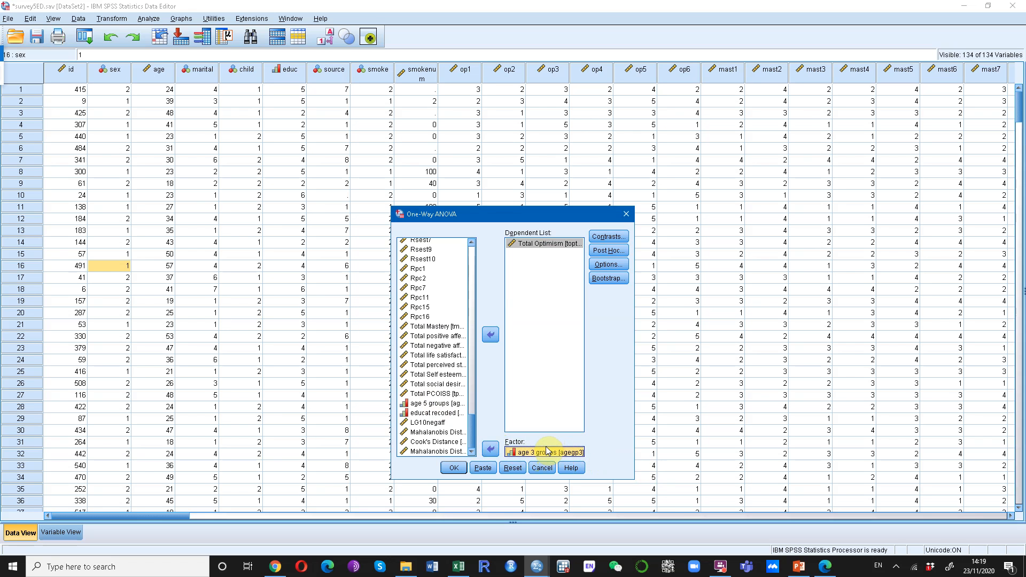
Add the Tukey post hoc multiple comparison to the One-Way ANOVA.
{"action": "left_click", "coordinate": [620, 256]}
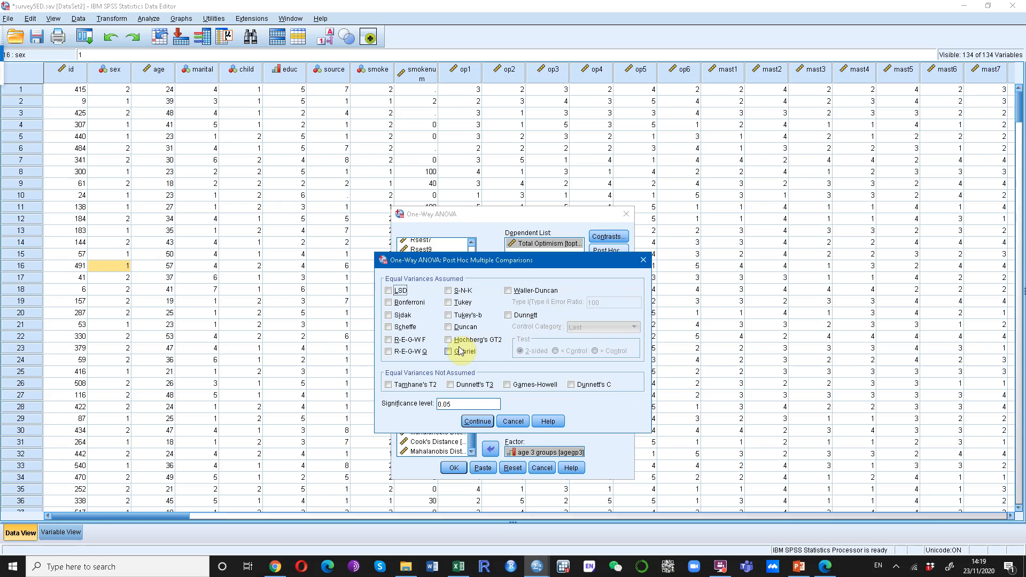
{"action": "left_click", "coordinate": [462, 303]}
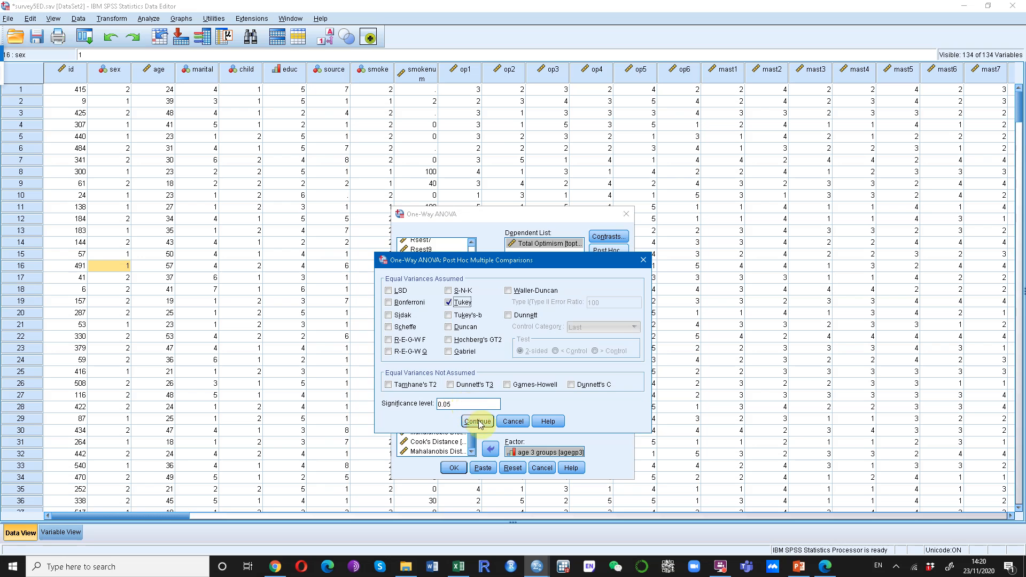
{"action": "left_click", "coordinate": [479, 422]}
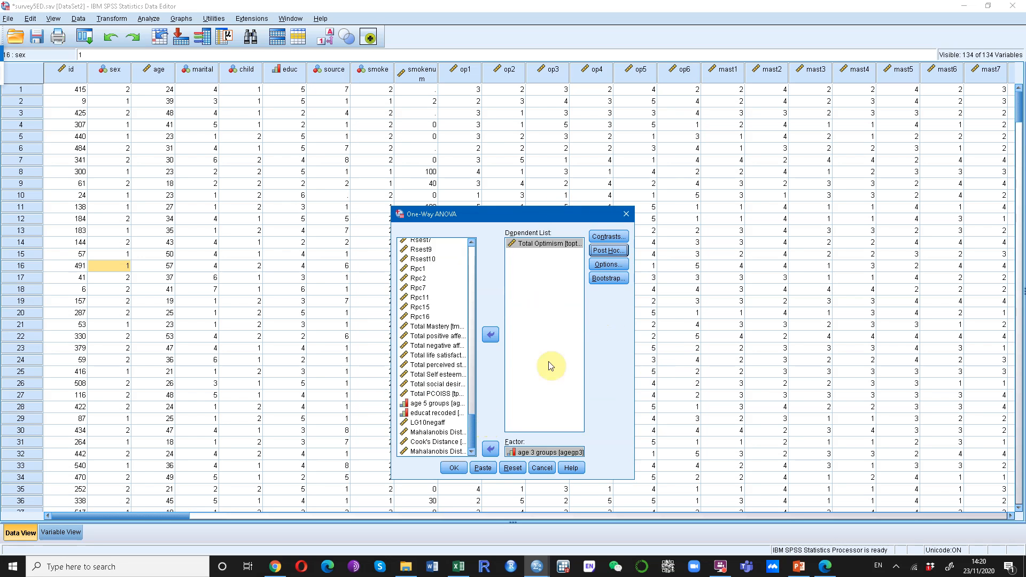
Review the Contrasts and Options settings of the One-Way ANOVA, cancelling out of each.
{"action": "left_click", "coordinate": [606, 238]}
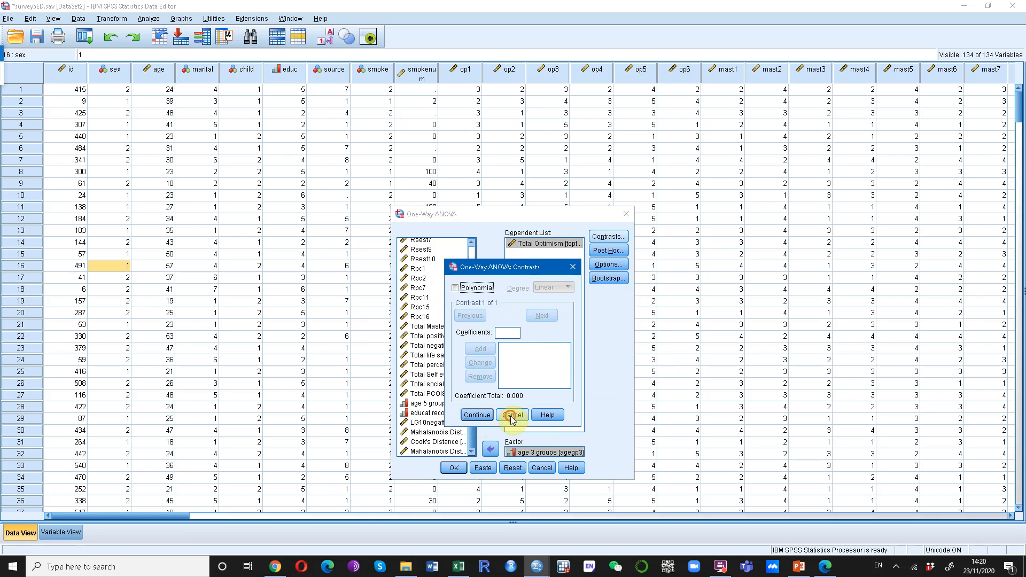
{"action": "left_click", "coordinate": [511, 416]}
{"action": "left_click", "coordinate": [609, 265]}
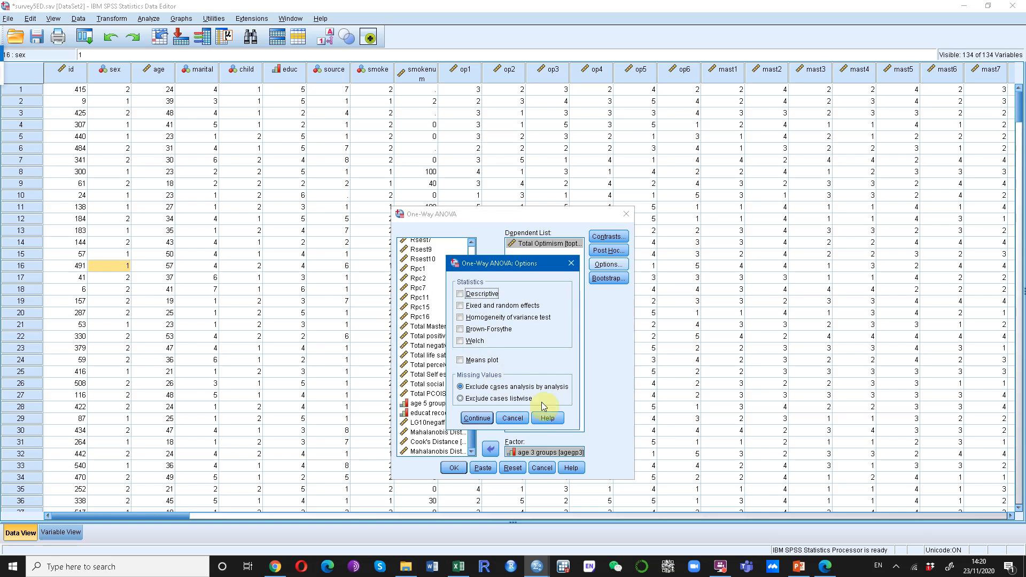
{"action": "left_click", "coordinate": [513, 418]}
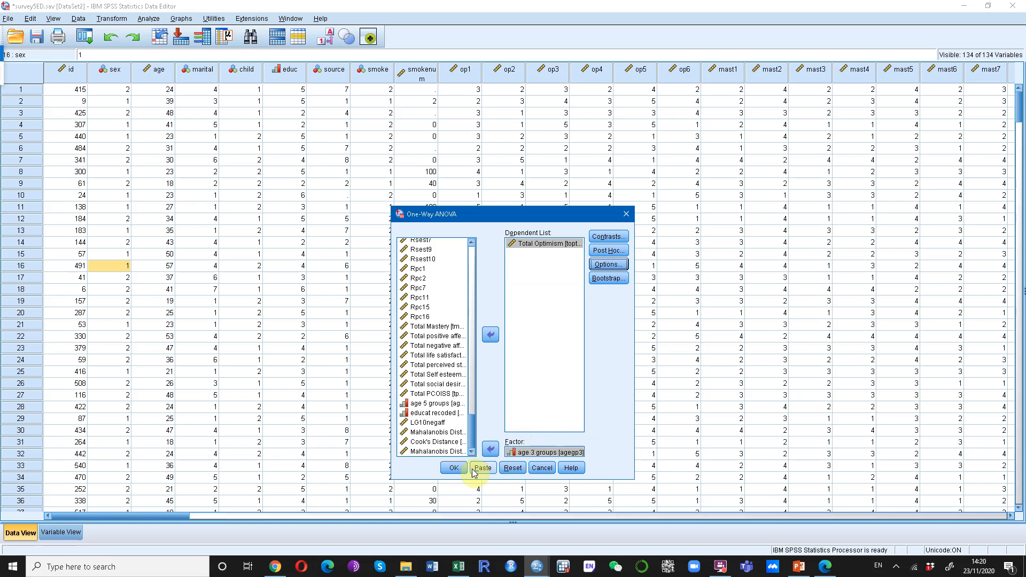
Run the One-Way ANOVA and review its ANOVA, Multiple Comparisons and Homogeneous Subsets tables in the maximized output.
{"action": "left_click", "coordinate": [454, 468]}
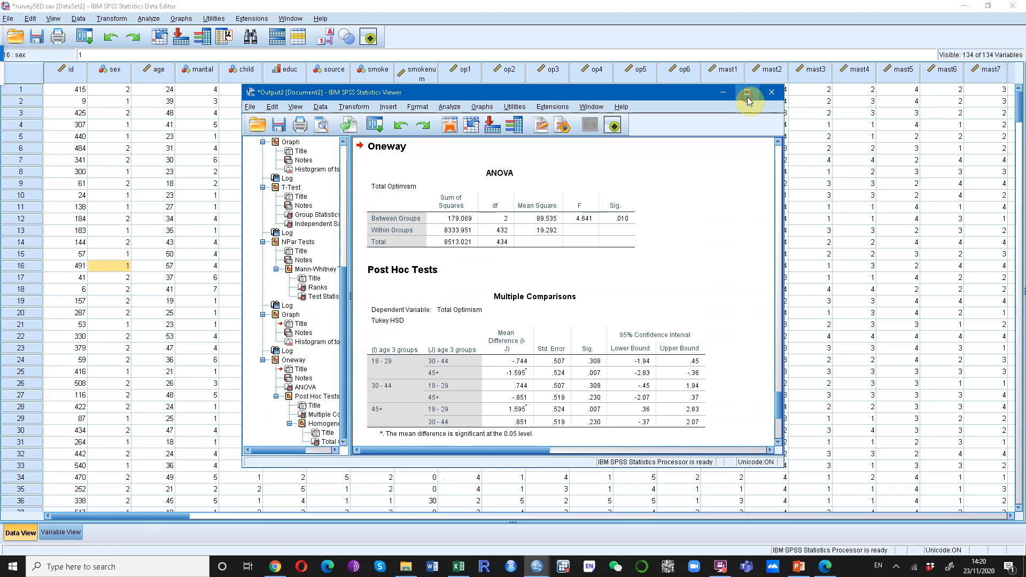
{"action": "left_click", "coordinate": [748, 96]}
{"action": "scroll", "coordinate": [547, 369], "scroll_direction": "up", "scroll_amount": 2}
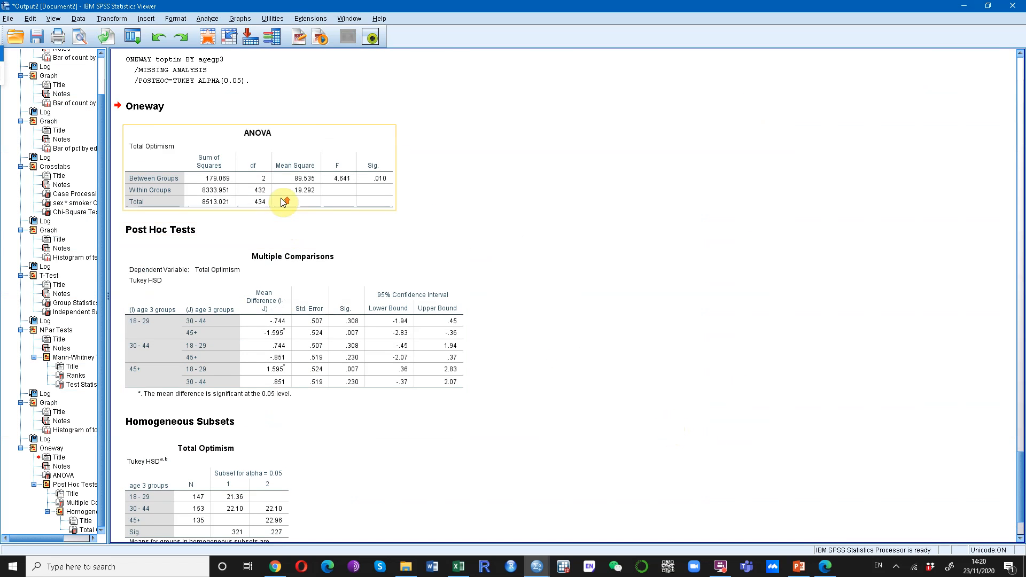
{"action": "scroll", "coordinate": [283, 202], "scroll_direction": "up", "scroll_amount": 2}
{"action": "scroll", "coordinate": [307, 252], "scroll_direction": "down", "scroll_amount": 4}
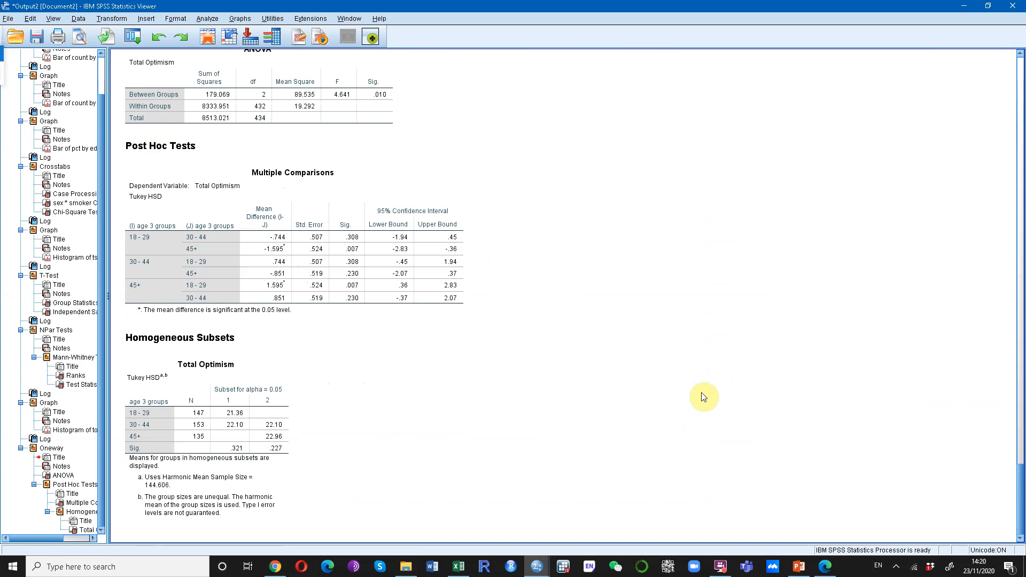
{"action": "scroll", "coordinate": [698, 397], "scroll_direction": "up", "scroll_amount": 2}
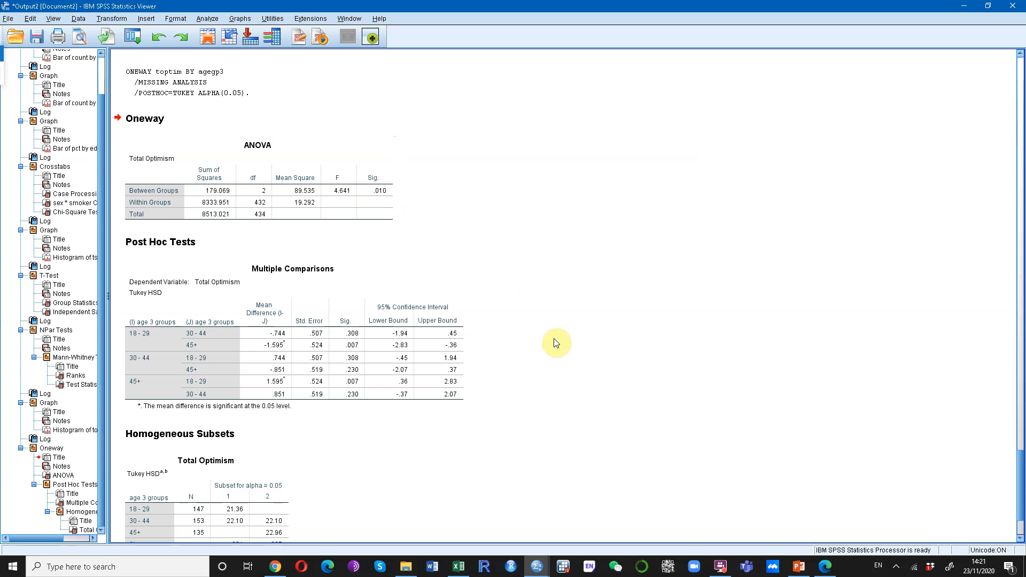
{"action": "scroll", "coordinate": [590, 360], "scroll_direction": "up", "scroll_amount": 1}
{"action": "scroll", "coordinate": [591, 360], "scroll_direction": "down", "scroll_amount": 3}
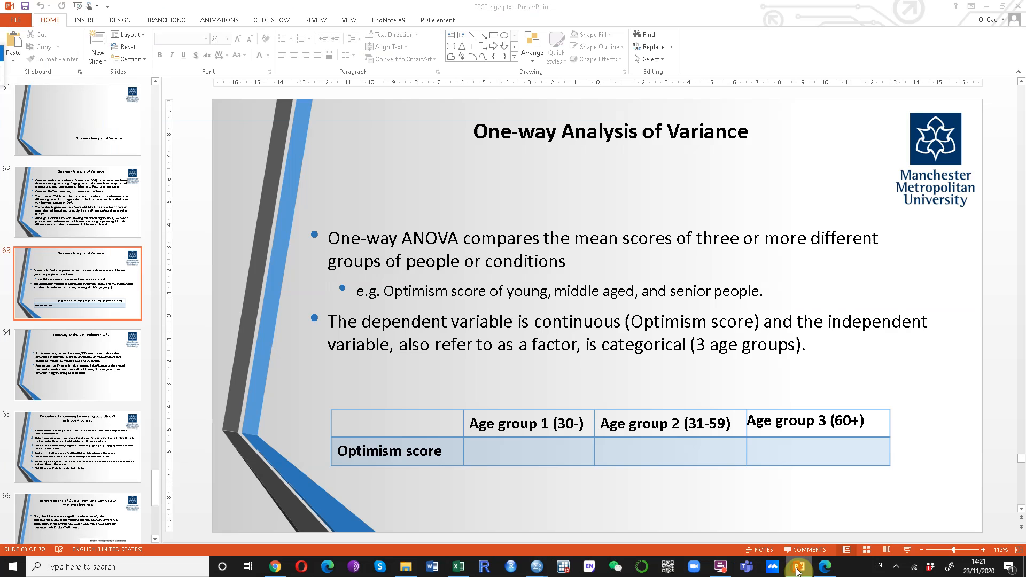
Check the age-group table on the PowerPoint One-way Analysis of Variance slide, and return to SPSS to examine the Multiple Comparisons table.
{"action": "left_click", "coordinate": [799, 567]}
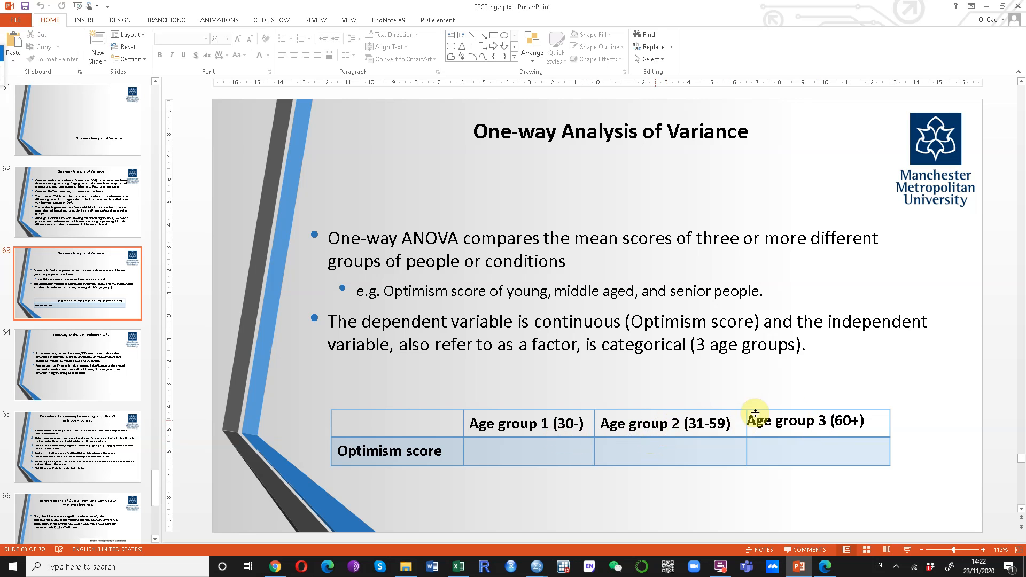
{"action": "left_click", "coordinate": [988, 6]}
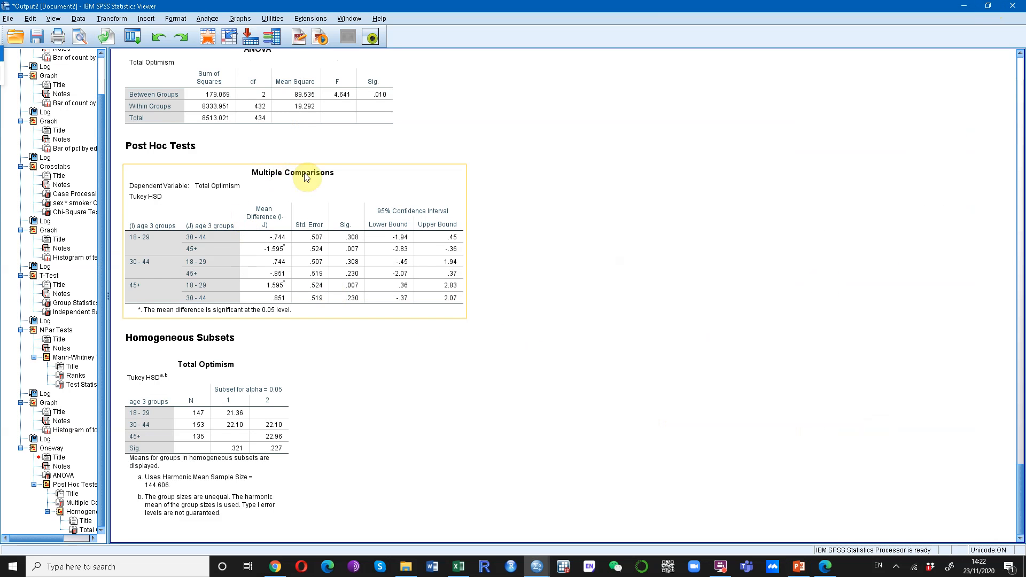
{"action": "left_click", "coordinate": [148, 157]}
{"action": "left_click", "coordinate": [194, 151]}
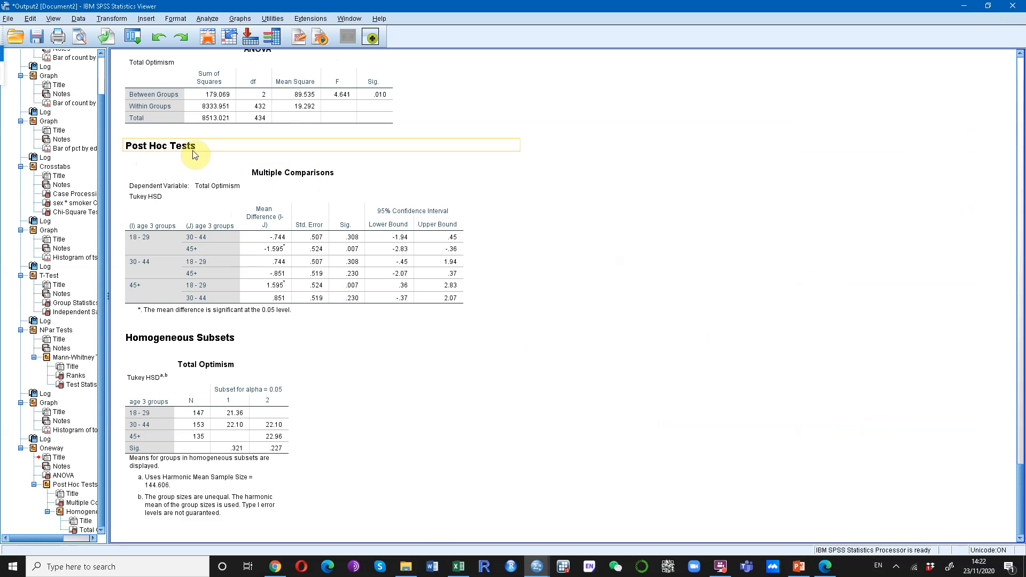
{"action": "left_click", "coordinate": [201, 169]}
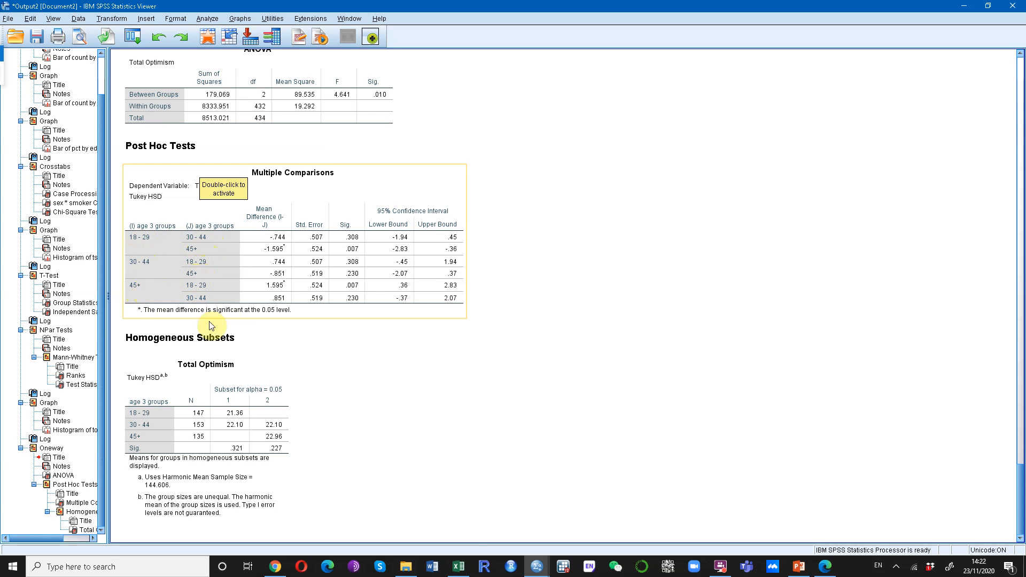
Switch to the PowerPoint slide and change the Age group 3 header in the table to 45+.
{"action": "left_click", "coordinate": [799, 567]}
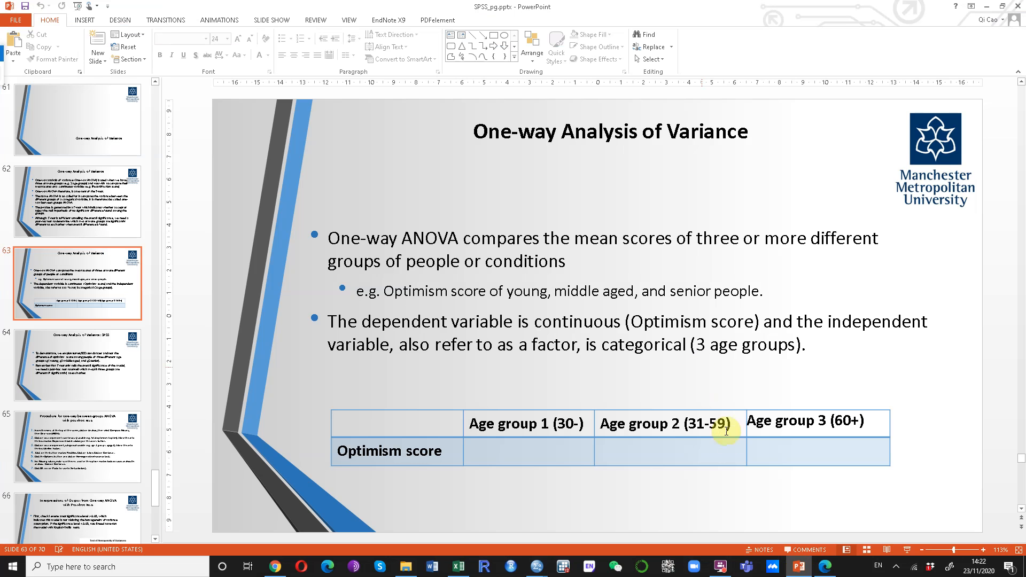
{"action": "left_click", "coordinate": [839, 421]}
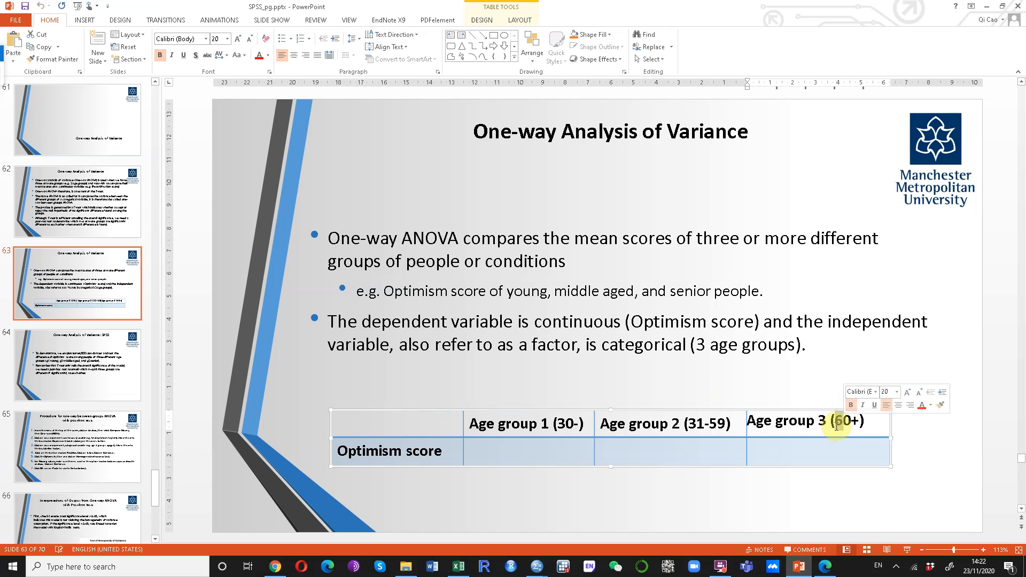
{"action": "double_click", "coordinate": [841, 420]}
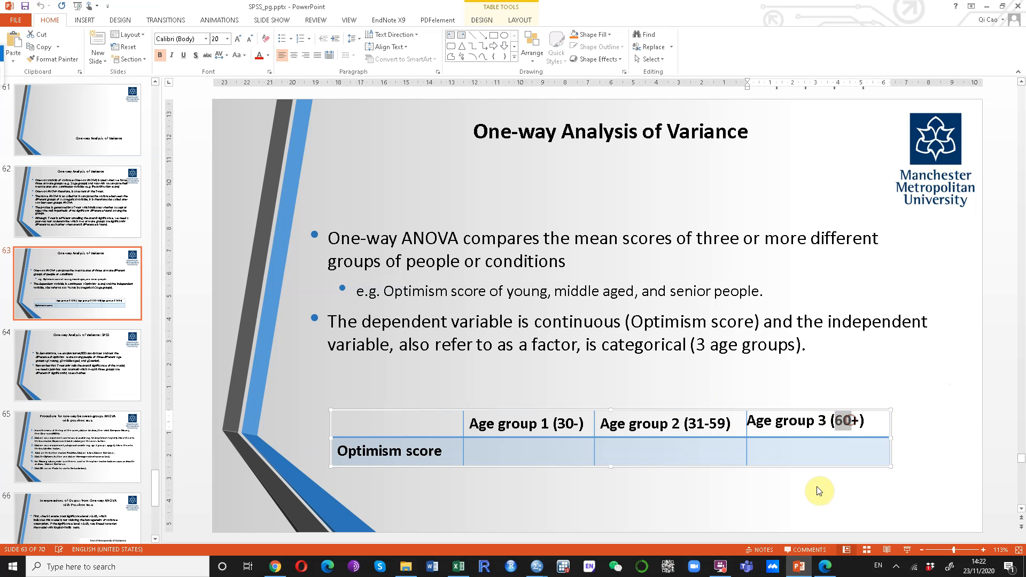
{"action": "type", "text": "45"}
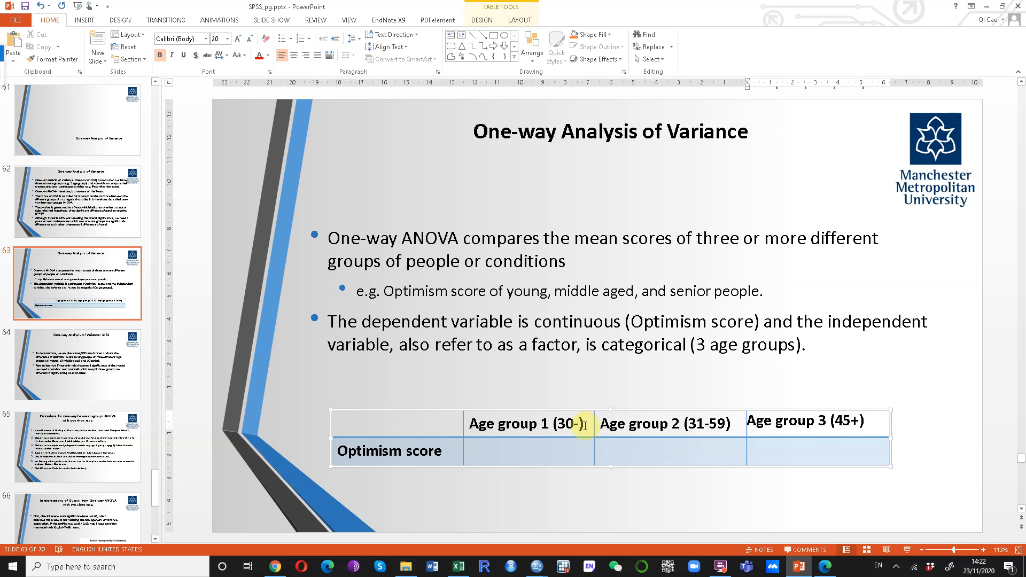
Replace the Age group 1 range in the slide's table header with 18-29.
{"action": "mouse_move", "coordinate": [556, 424]}
{"action": "left_mouse_down"}
{"action": "mouse_move", "coordinate": [585, 426]}
{"action": "mouse_move", "coordinate": [565, 420]}
{"action": "mouse_move", "coordinate": [574, 425]}
{"action": "left_mouse_up"}
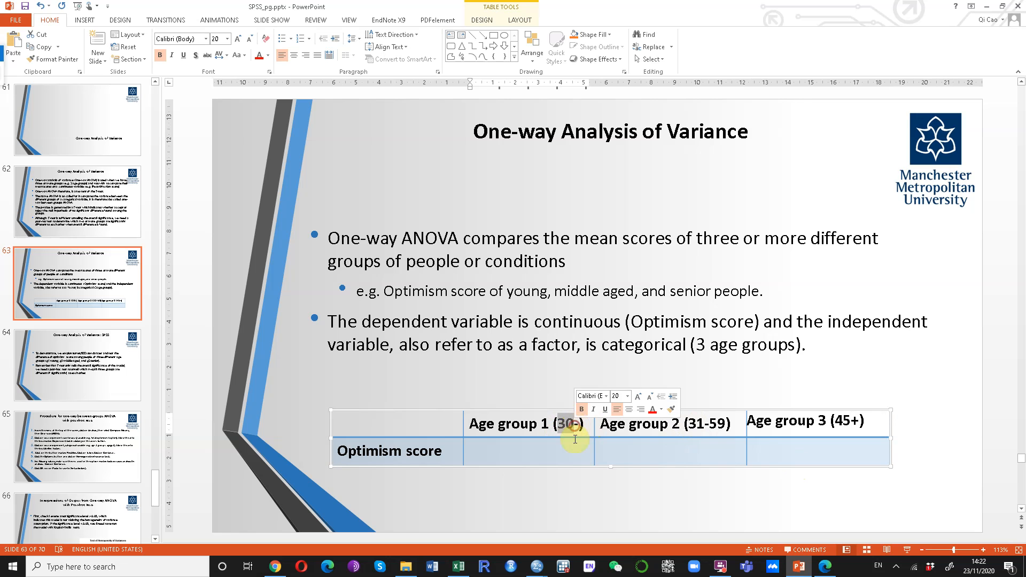
{"action": "type", "text": "18-2"}
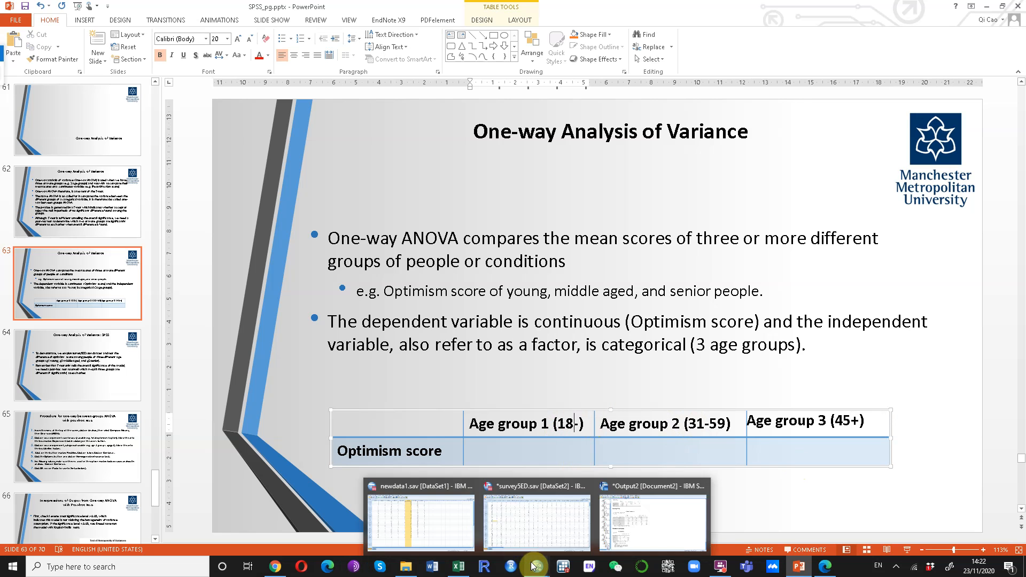
{"action": "type", "text": "9-"}
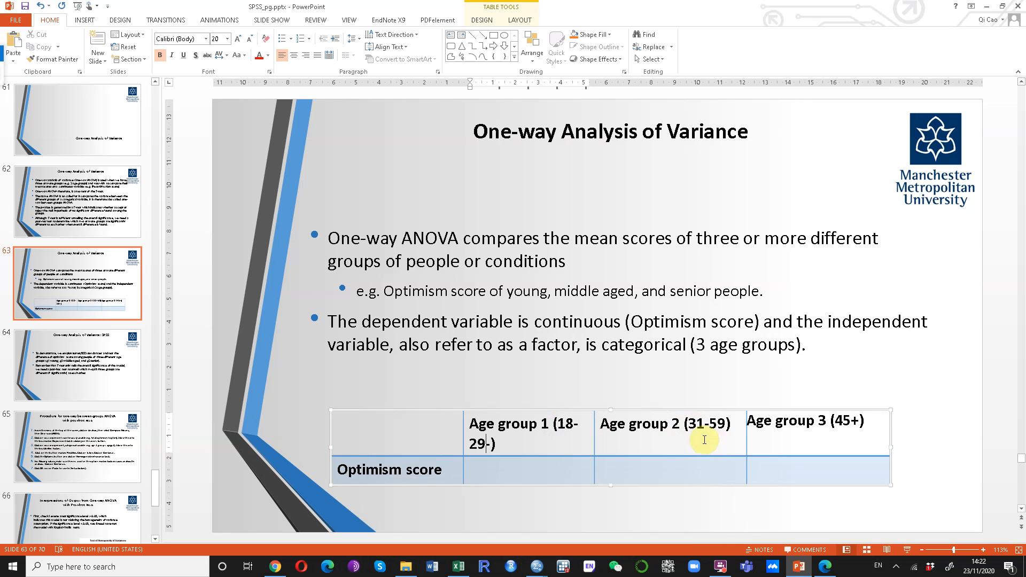
{"action": "left_click", "coordinate": [678, 430]}
{"action": "left_click", "coordinate": [488, 444]}
{"action": "type", "text": "9"}
Change the Age group 2 range in the slide's table header to 30-44.
{"action": "left_click_drag", "start_coordinate": [689, 425], "coordinate": [727, 424]}
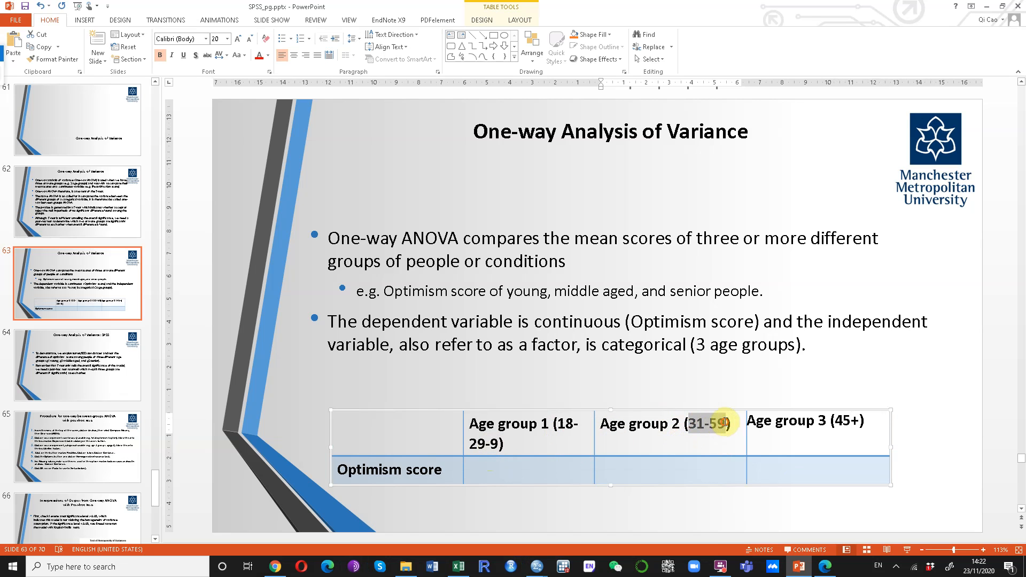
{"action": "type", "text": "30-"}
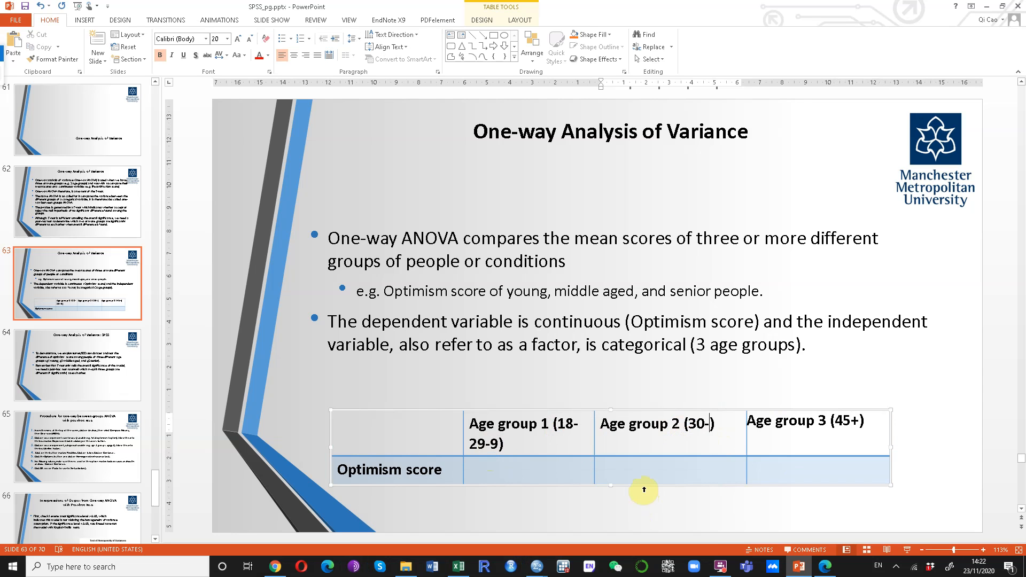
{"action": "type", "text": "44"}
Remove the stray "-9" from the Age group 1 header and save the presentation.
{"action": "left_click", "coordinate": [501, 439]}
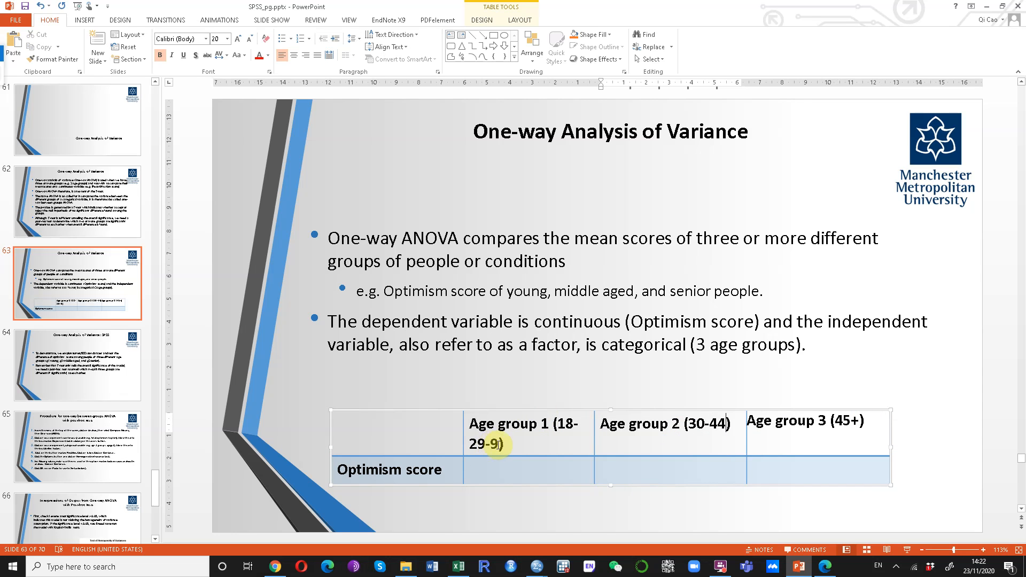
{"action": "key", "text": "BackSpace"}
{"action": "key", "text": "BackSpace"}
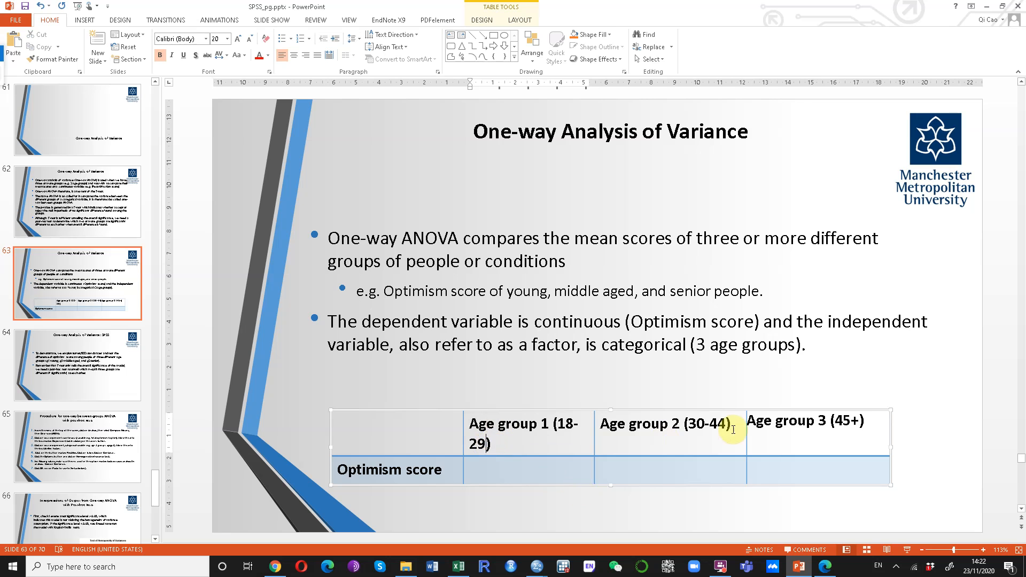
{"action": "left_click", "coordinate": [937, 441]}
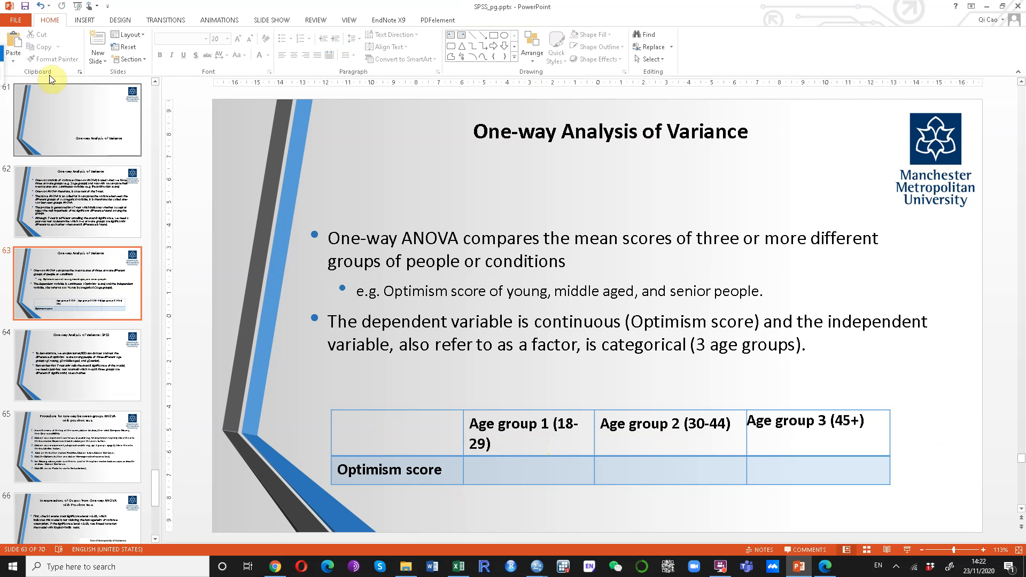
{"action": "left_click", "coordinate": [24, 5]}
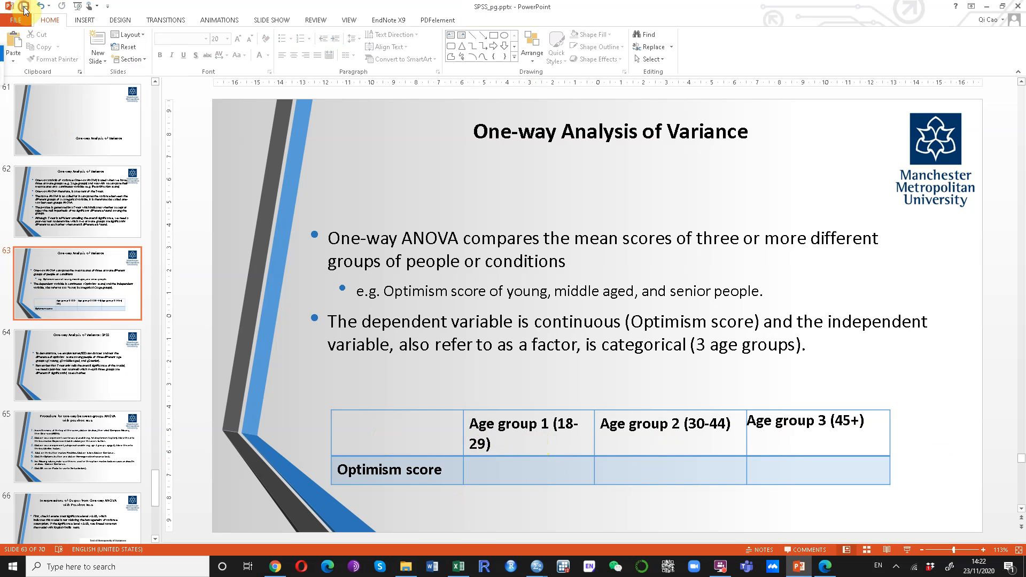
Return to the SPSS output and compare the significance values in the ANOVA table with those in the Multiple Comparisons table.
{"action": "left_click", "coordinate": [988, 6]}
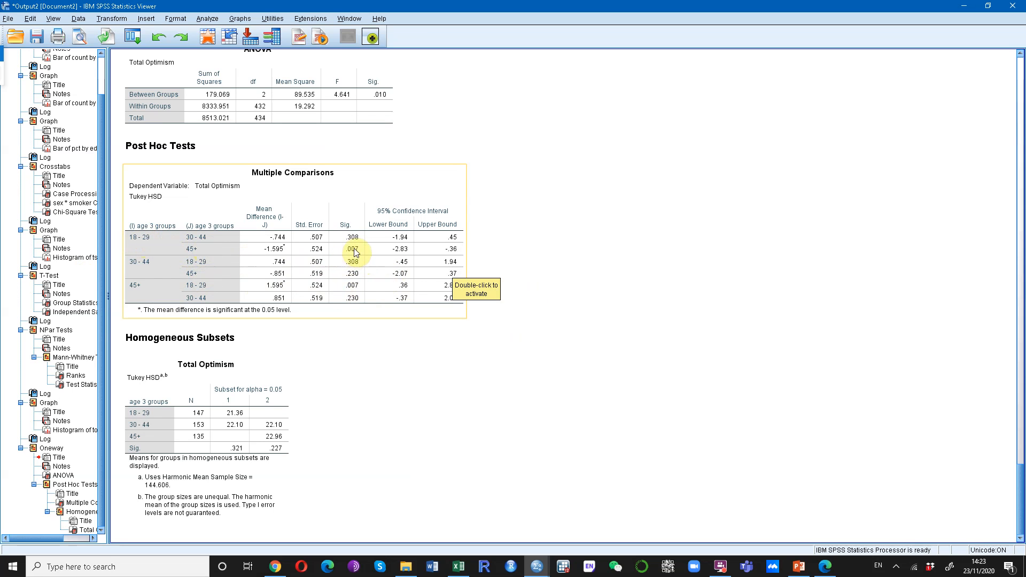
{"action": "left_click", "coordinate": [386, 99]}
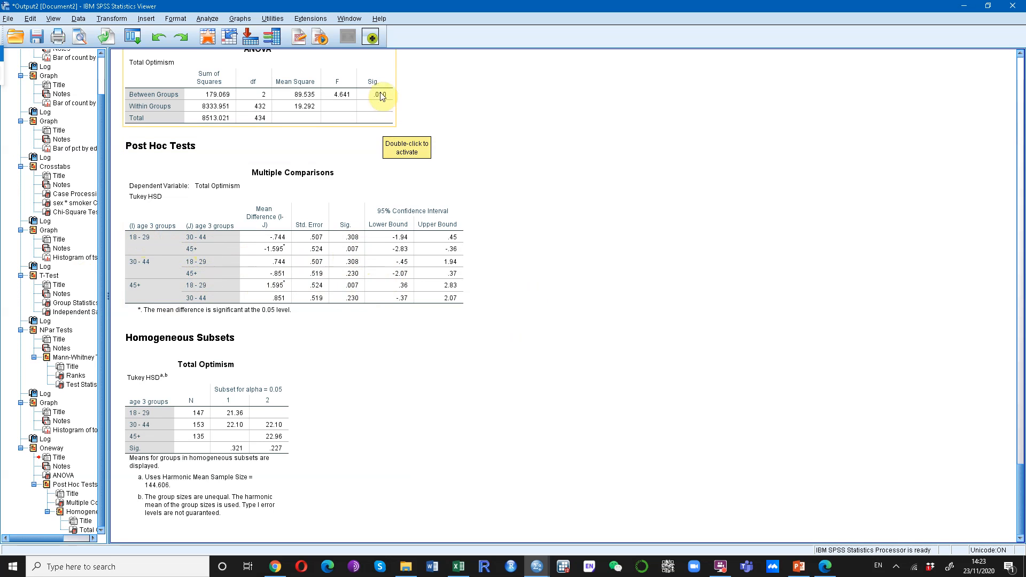
{"action": "left_click", "coordinate": [348, 250]}
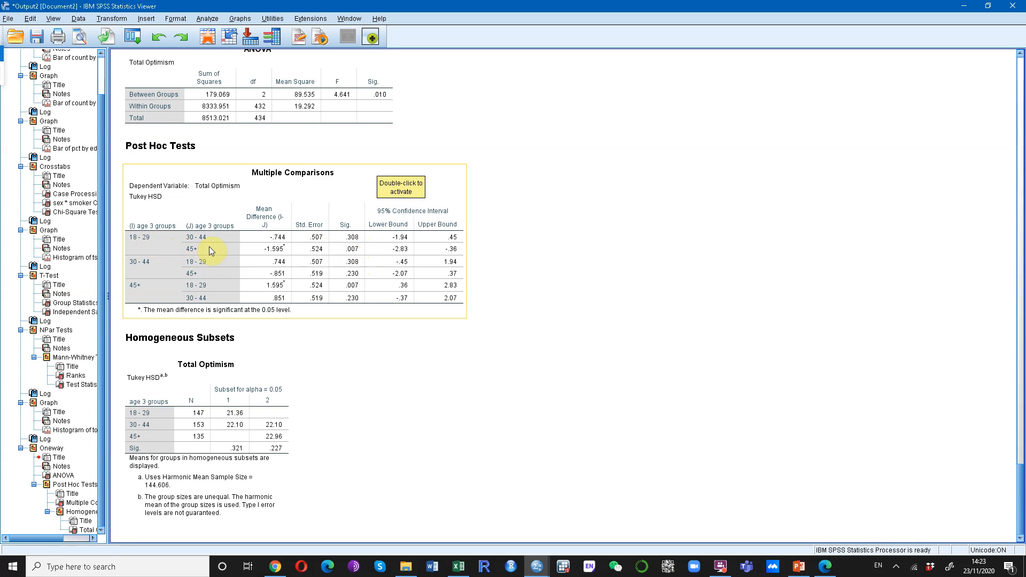
{"action": "left_click", "coordinate": [367, 93]}
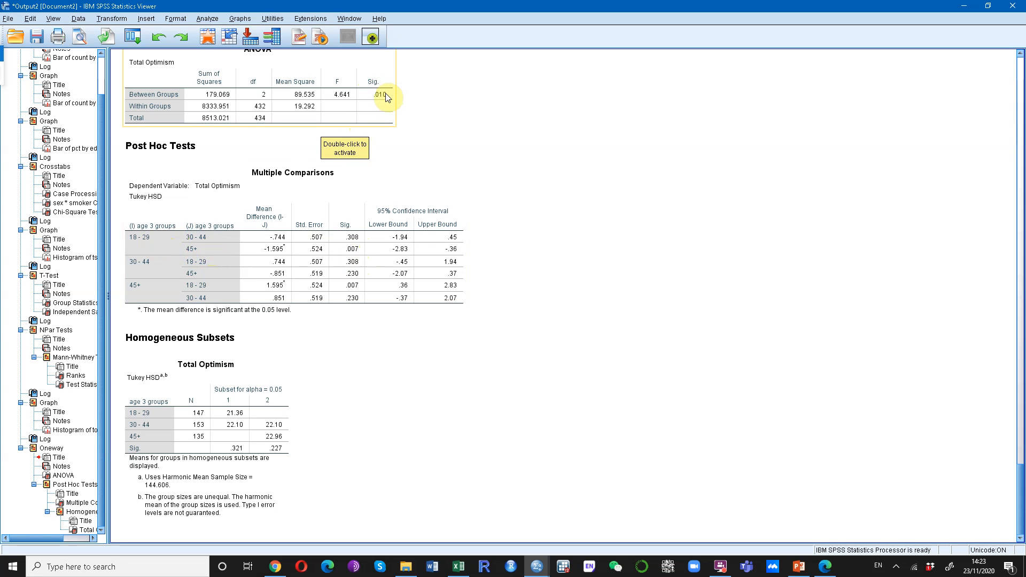
{"action": "left_click", "coordinate": [270, 251]}
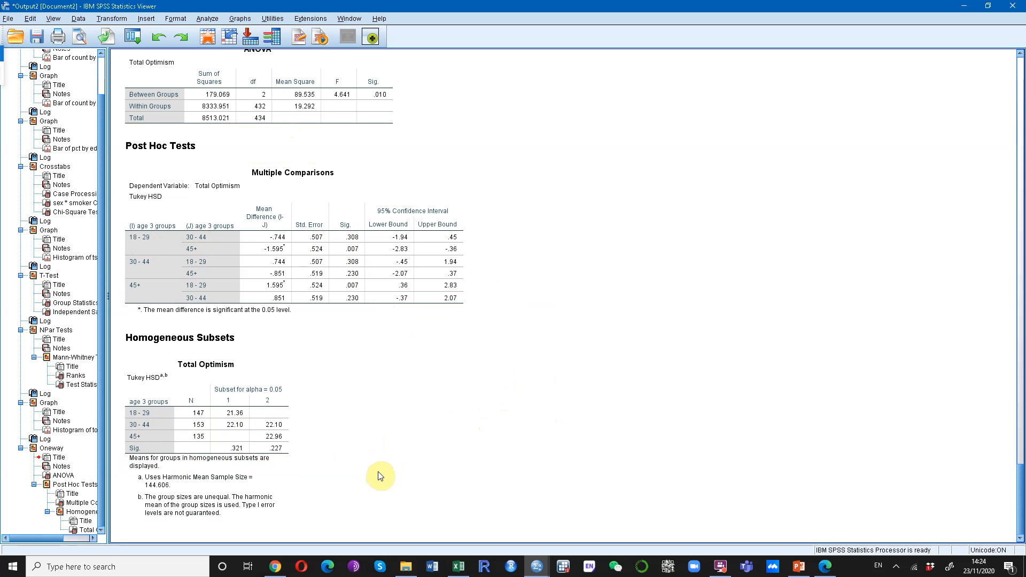
Review the Total Optimism histogram in the SPSS output and return to the survey5ED data.
{"action": "left_click", "coordinate": [966, 7]}
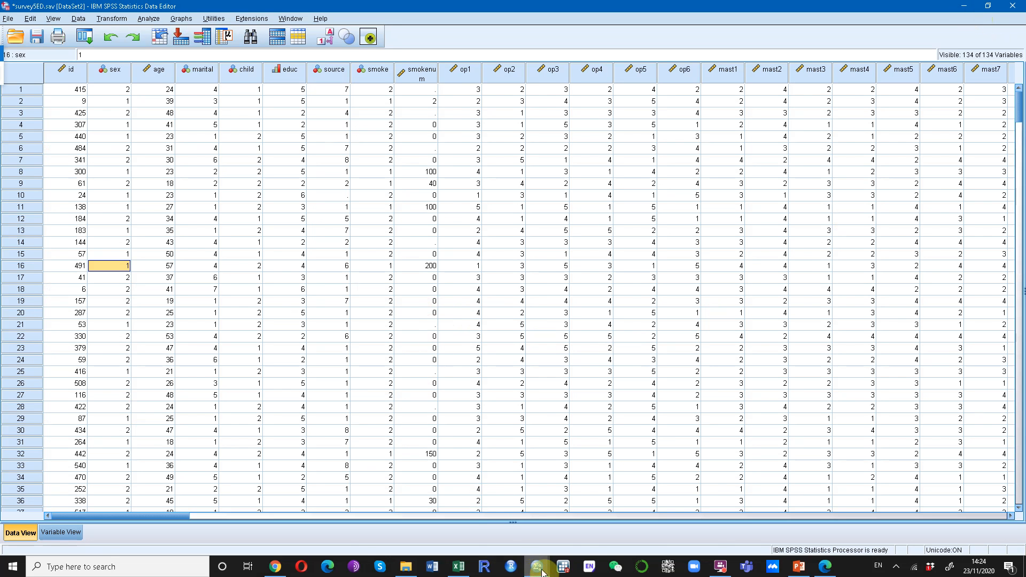
{"action": "mouse_move", "coordinate": [537, 567]}
{"action": "left_click", "coordinate": [684, 538]}
{"action": "scroll", "coordinate": [349, 376], "scroll_direction": "up", "scroll_amount": 5}
{"action": "scroll", "coordinate": [289, 290], "scroll_direction": "down", "scroll_amount": 3}
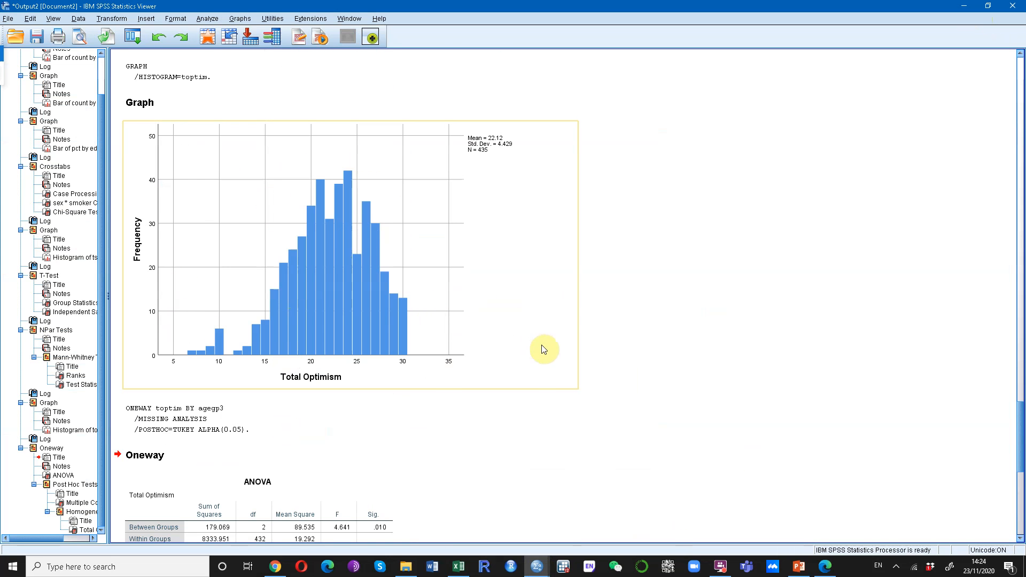
{"action": "left_click", "coordinate": [964, 5]}
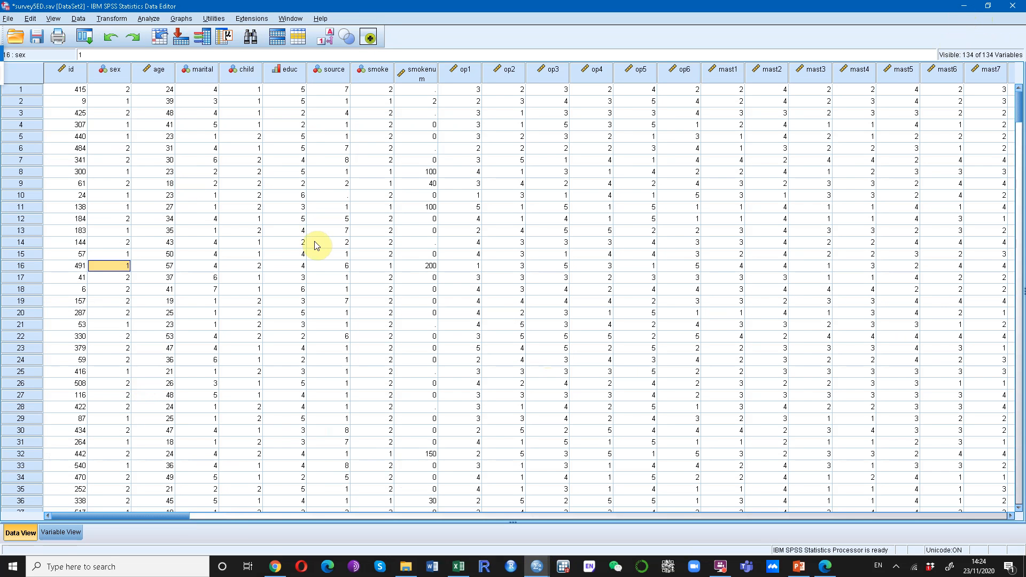
Set up a nonparametric K Independent Samples test with Total Optimism as the test variable.
{"action": "left_click", "coordinate": [148, 19]}
{"action": "mouse_move", "coordinate": [208, 218]}
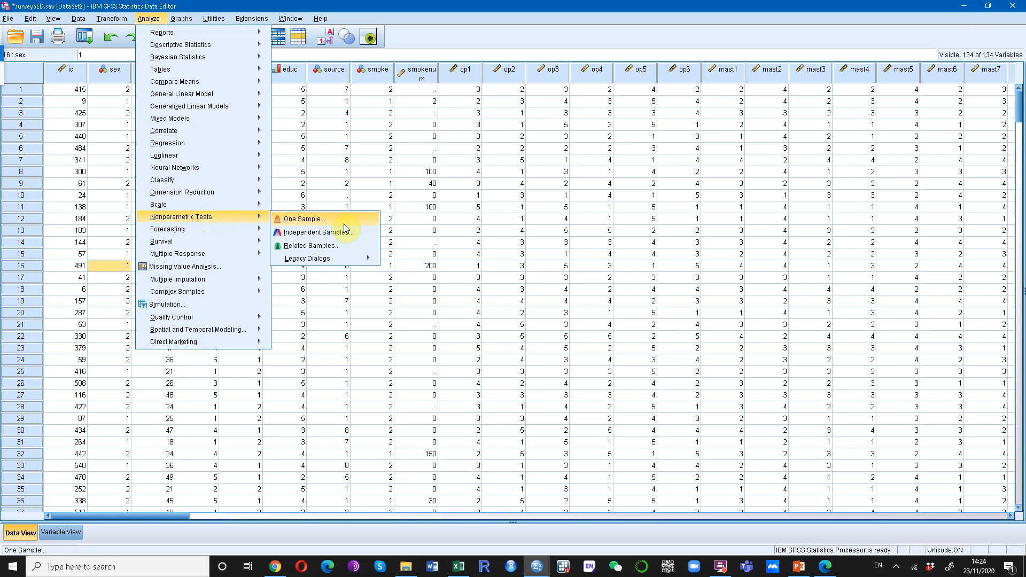
{"action": "mouse_move", "coordinate": [345, 267]}
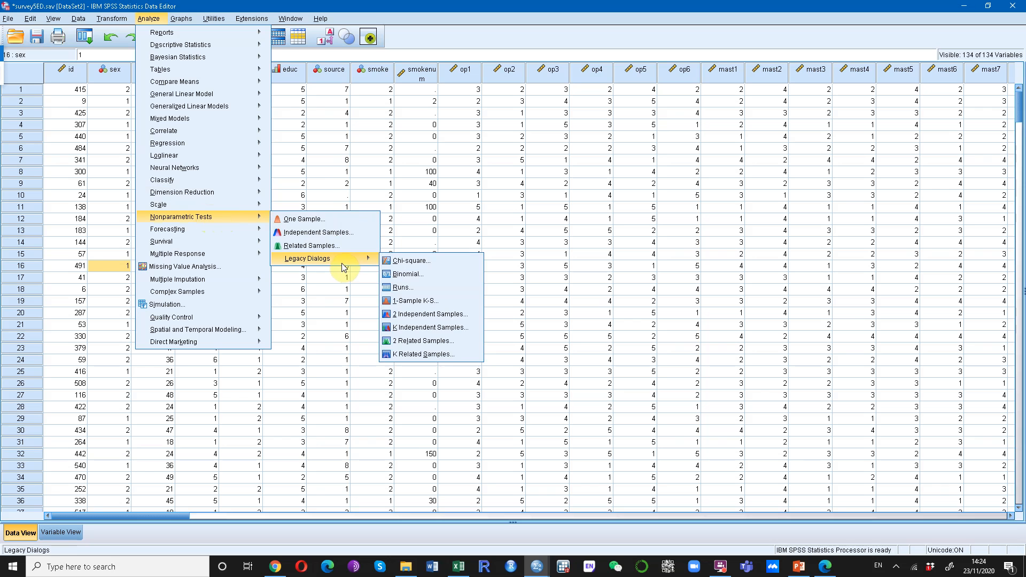
{"action": "left_click", "coordinate": [444, 332]}
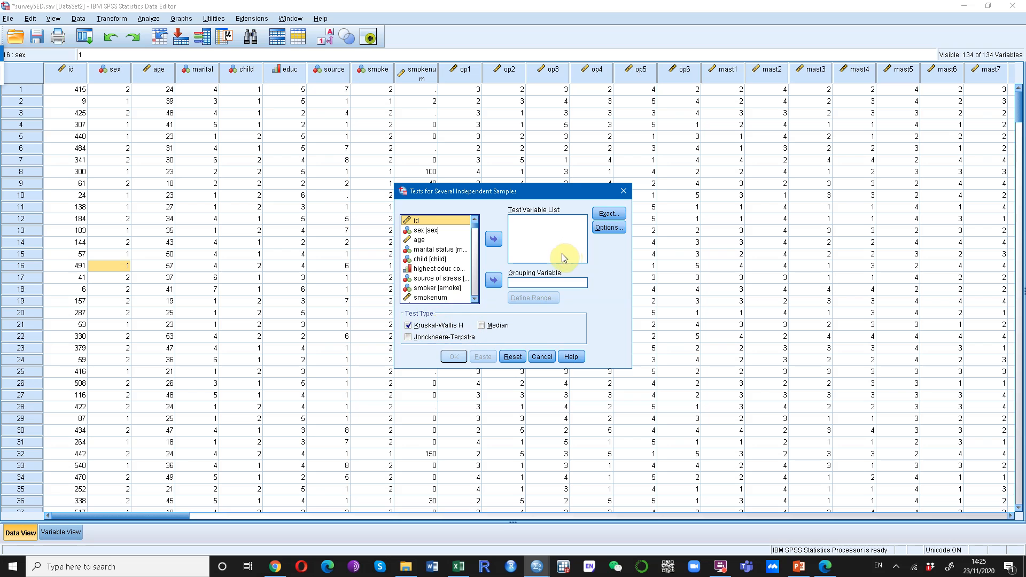
{"action": "left_click_drag", "start_coordinate": [474, 225], "coordinate": [475, 295]}
{"action": "scroll", "coordinate": [433, 276], "scroll_direction": "up", "scroll_amount": 3}
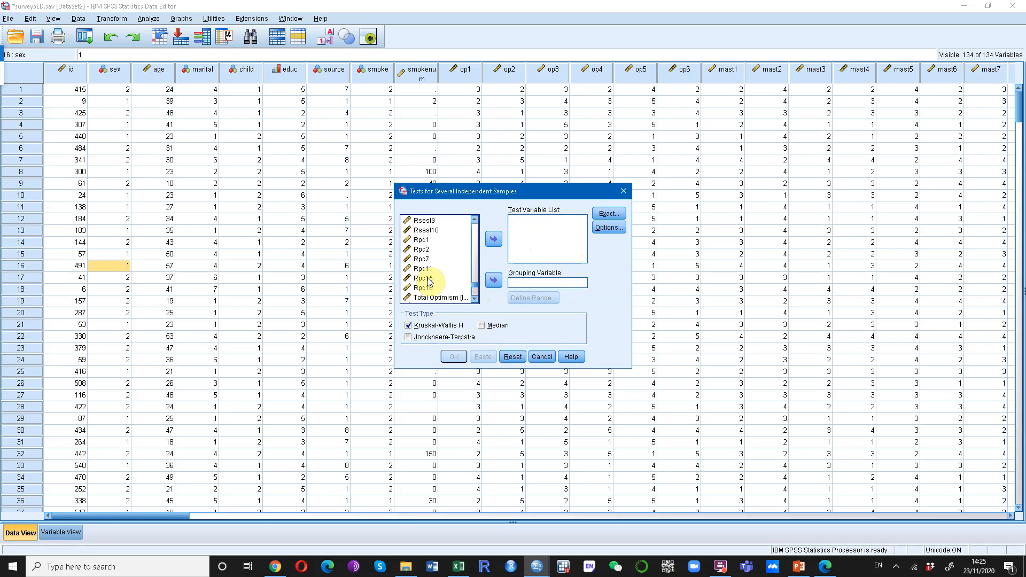
{"action": "left_click", "coordinate": [435, 268]}
{"action": "left_click", "coordinate": [494, 239]}
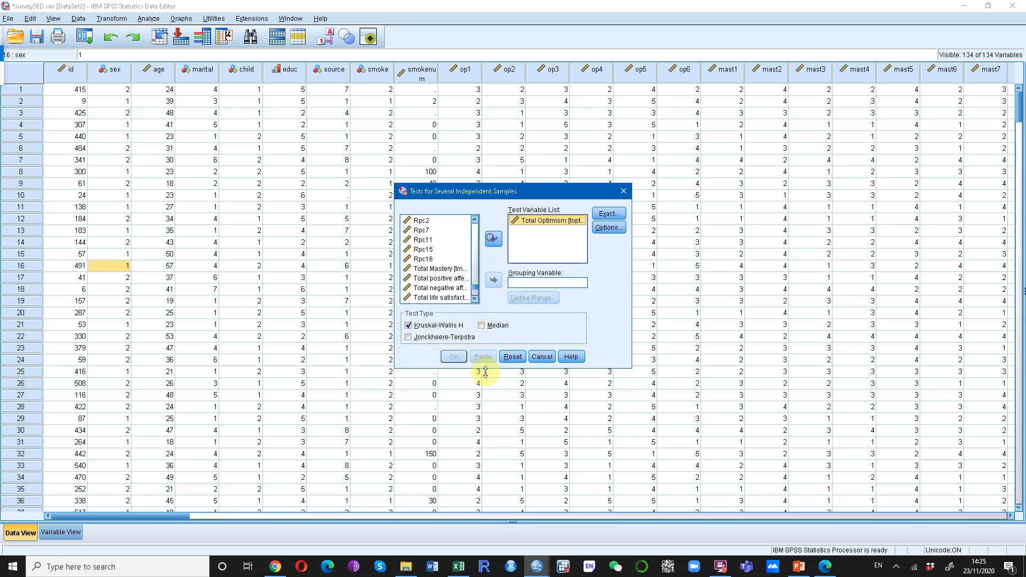
Use age 3 groups as the grouping variable, with its range defined from 1 to 3.
{"action": "mouse_move", "coordinate": [474, 289]}
{"action": "left_mouse_down"}
{"action": "mouse_move", "coordinate": [472, 213]}
{"action": "mouse_move", "coordinate": [474, 307]}
{"action": "left_mouse_up"}
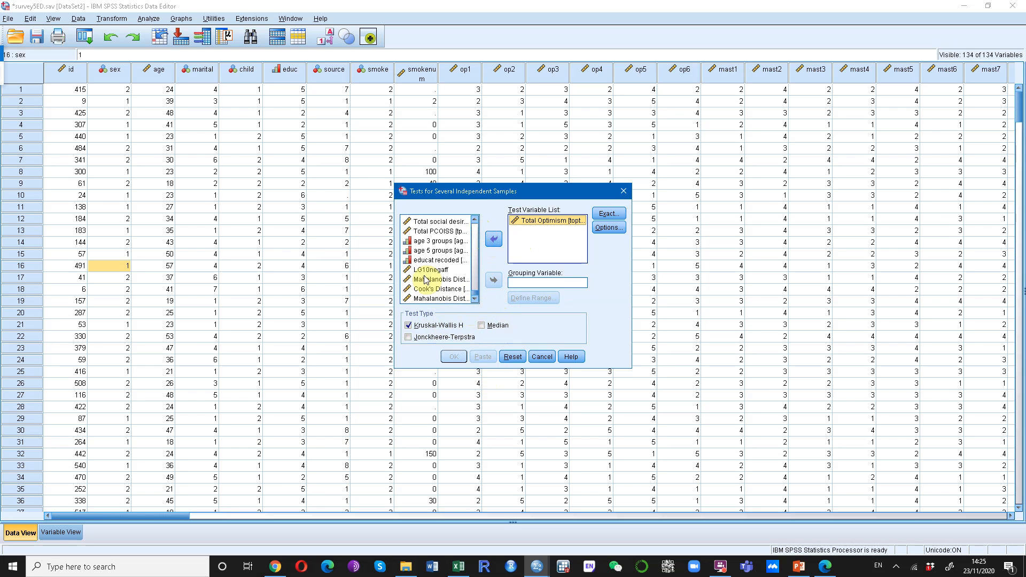
{"action": "left_click", "coordinate": [434, 241]}
{"action": "left_click", "coordinate": [493, 280]}
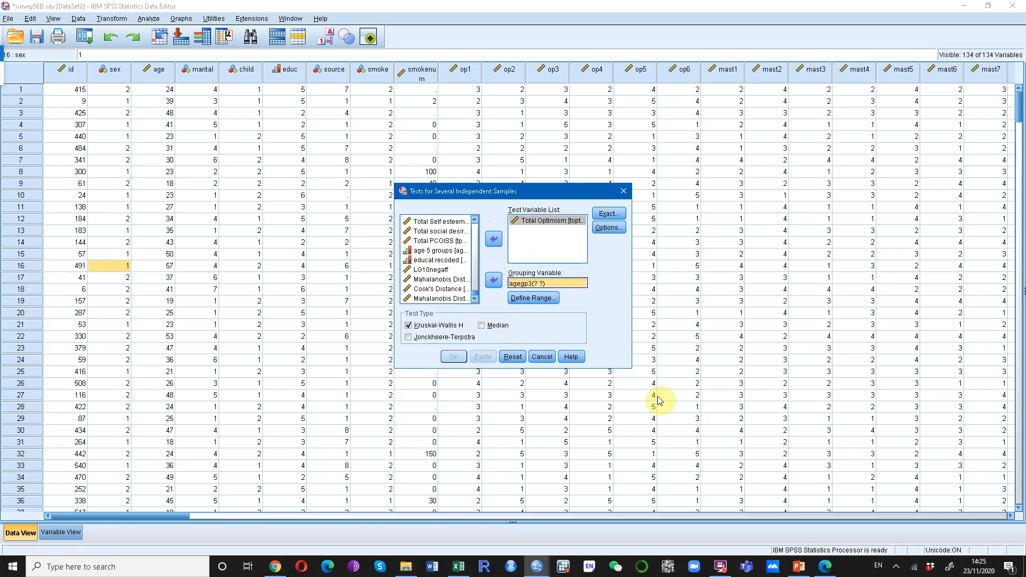
{"action": "left_click", "coordinate": [538, 298]}
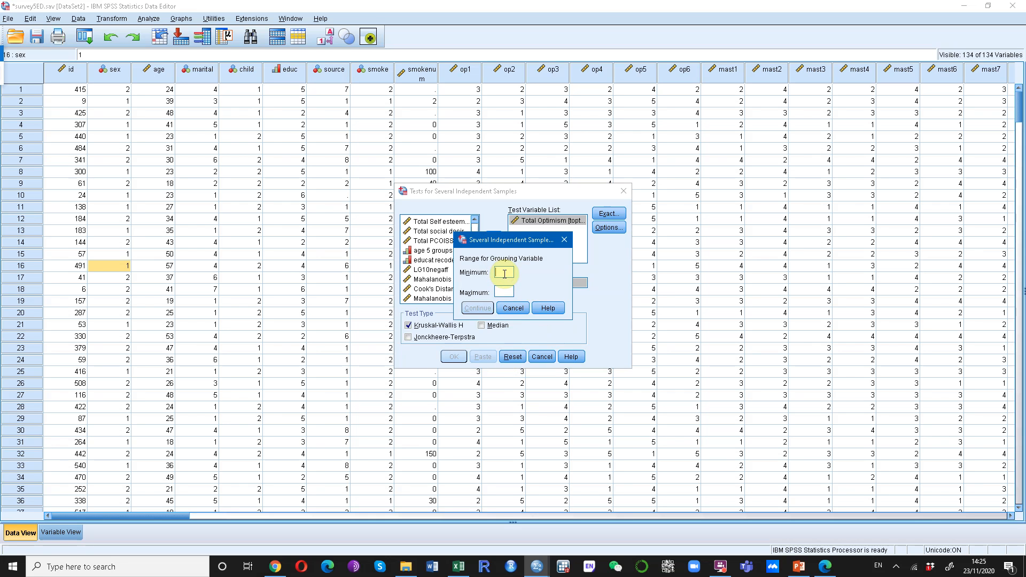
{"action": "left_click", "coordinate": [506, 290]}
{"action": "type", "text": "3"}
{"action": "left_click", "coordinate": [473, 313]}
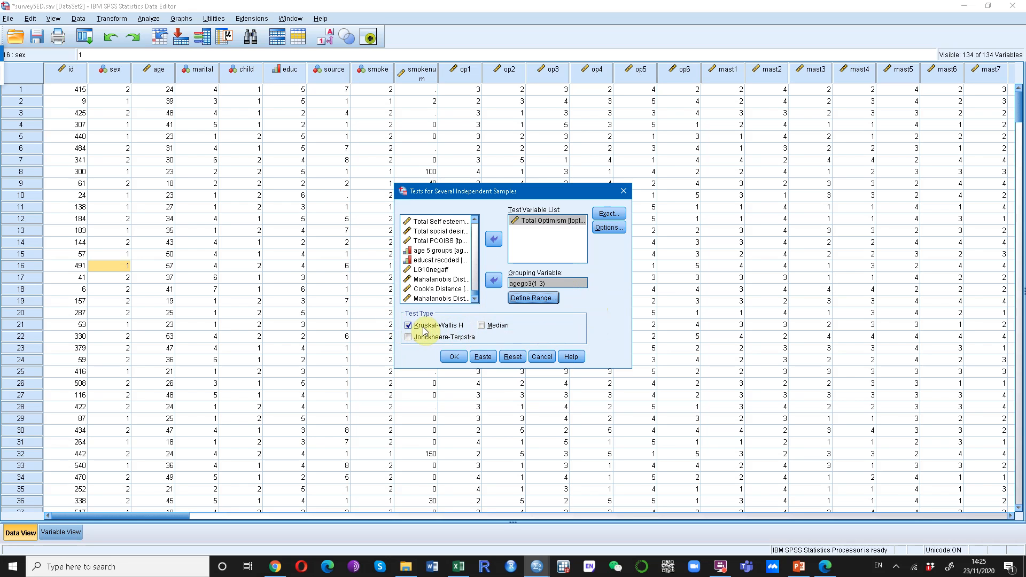
Check the Exact and Options settings, cancelling out of each, and run the Kruskal-Wallis H test.
{"action": "left_click", "coordinate": [609, 214]}
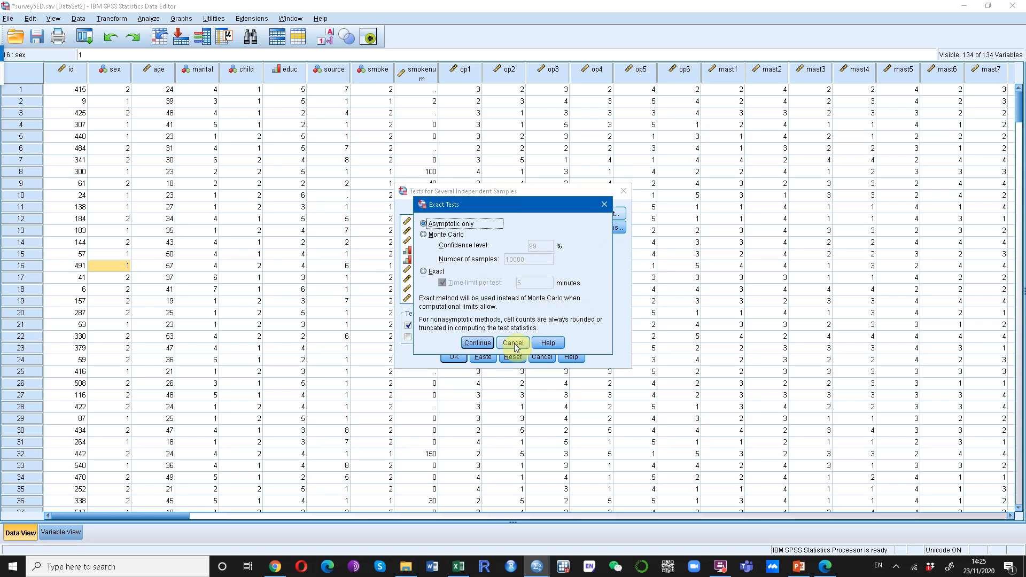
{"action": "left_click", "coordinate": [515, 346]}
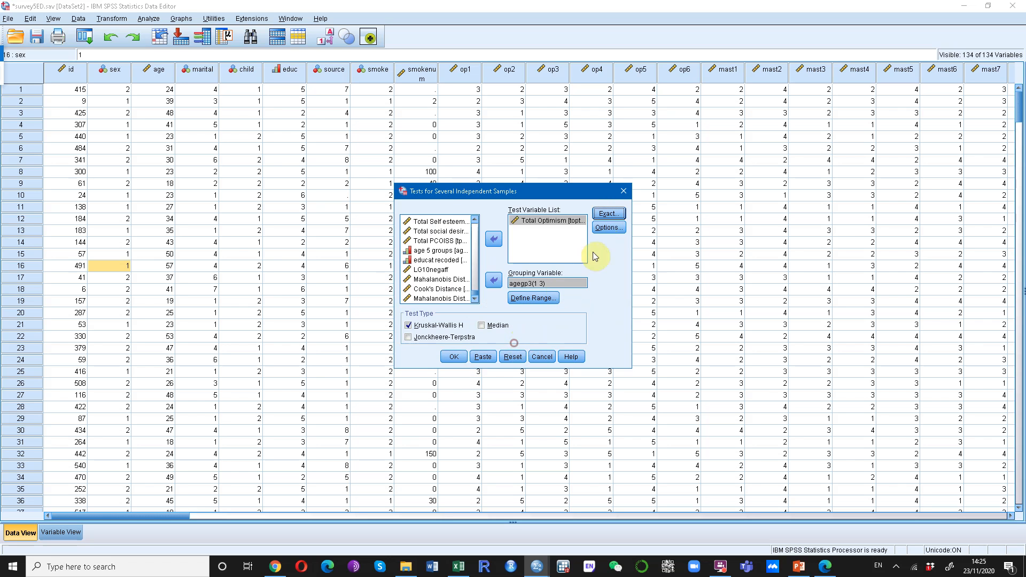
{"action": "left_click", "coordinate": [611, 231]}
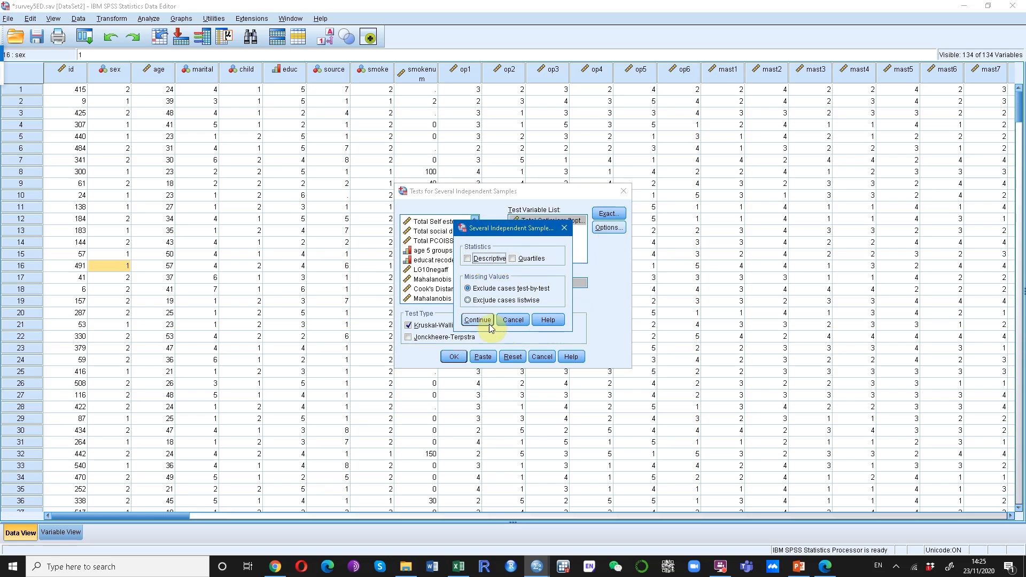
{"action": "left_click", "coordinate": [513, 320]}
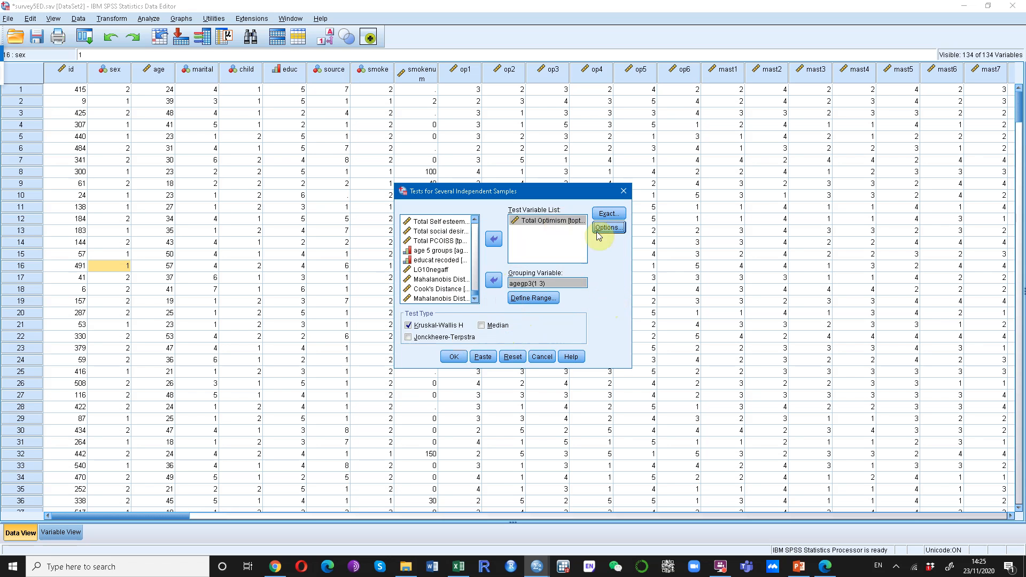
{"action": "left_click", "coordinate": [454, 358]}
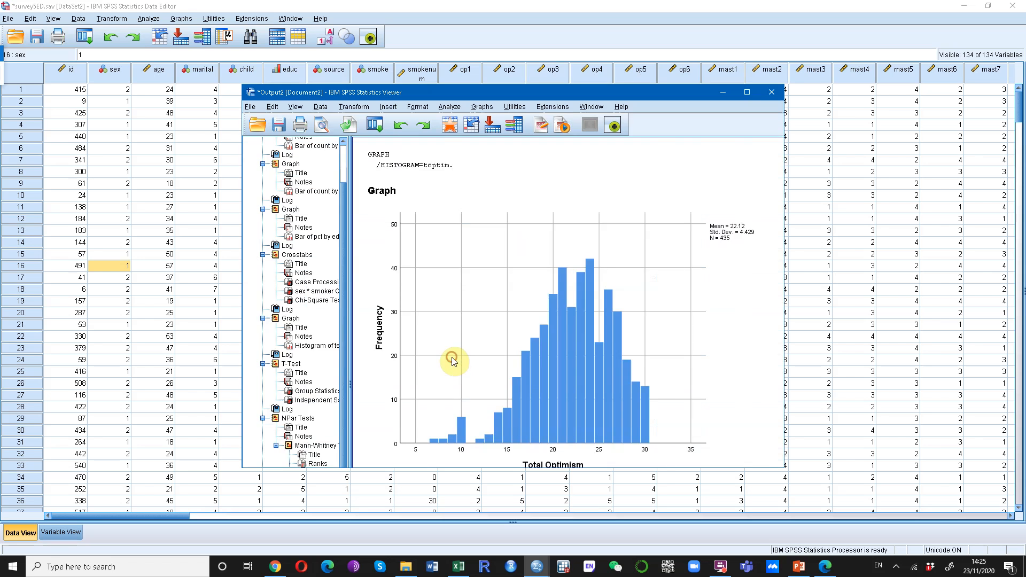
Maximize the output viewer and examine the Kruskal-Wallis Ranks and Test Statistics tables for Total Optimism by age group.
{"action": "left_click", "coordinate": [747, 92]}
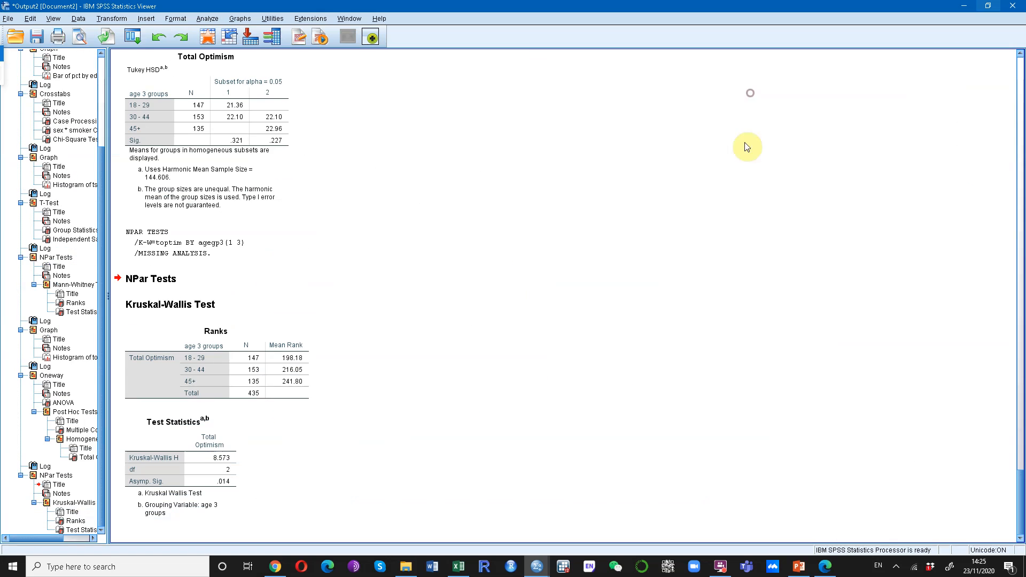
{"action": "left_click", "coordinate": [223, 353]}
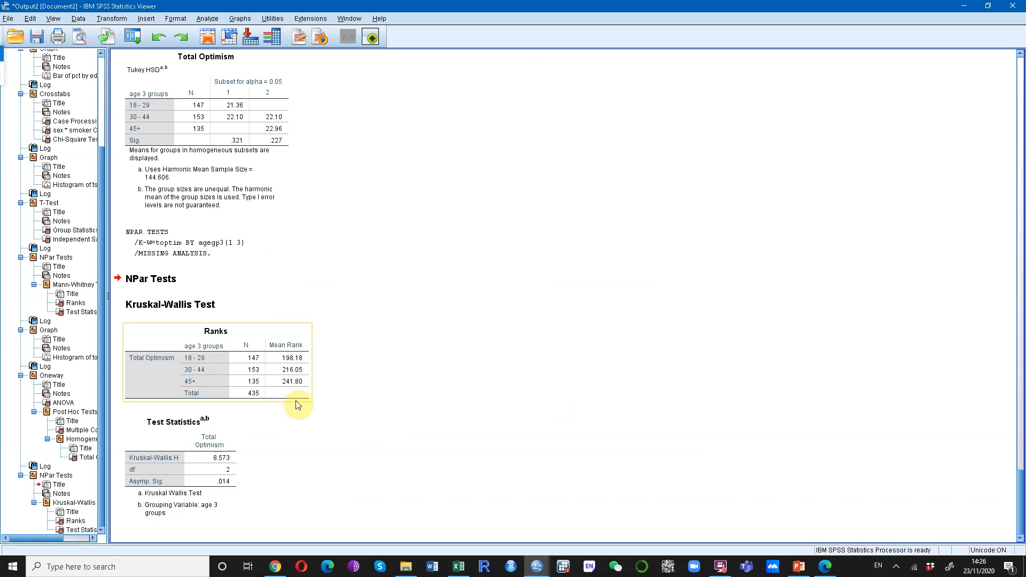
{"action": "left_click", "coordinate": [230, 483]}
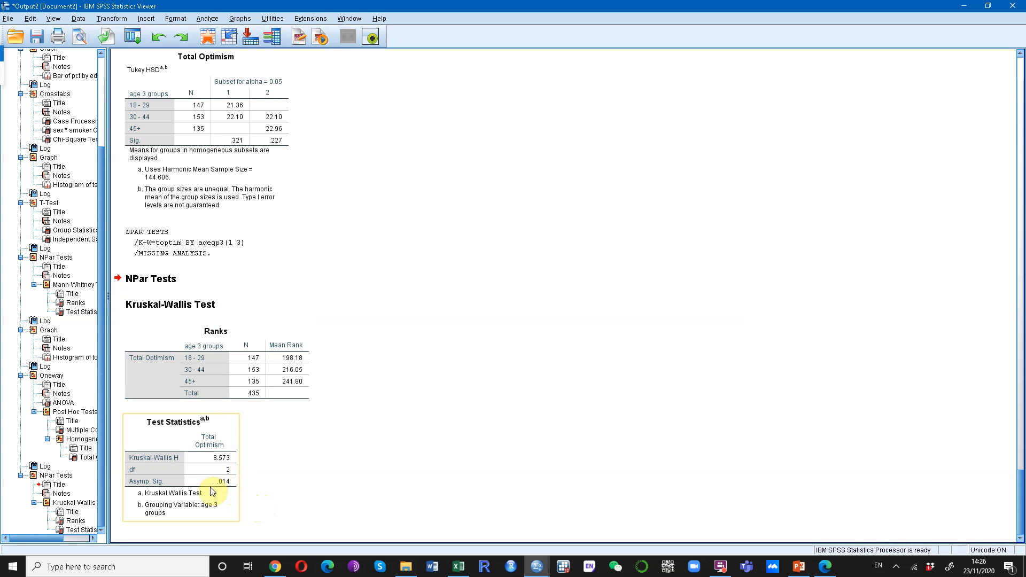
Compare the Kruskal-Wallis results with the one-way ANOVA and Tukey Multiple Comparisons tables above them in the output.
{"action": "scroll", "coordinate": [330, 469], "scroll_direction": "up", "scroll_amount": 5}
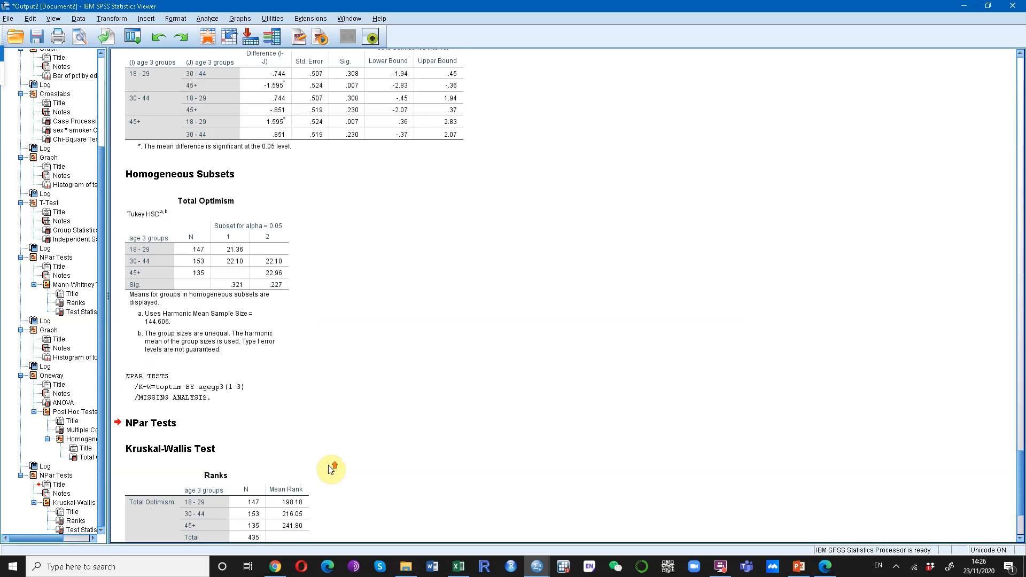
{"action": "scroll", "coordinate": [331, 469], "scroll_direction": "up", "scroll_amount": 5}
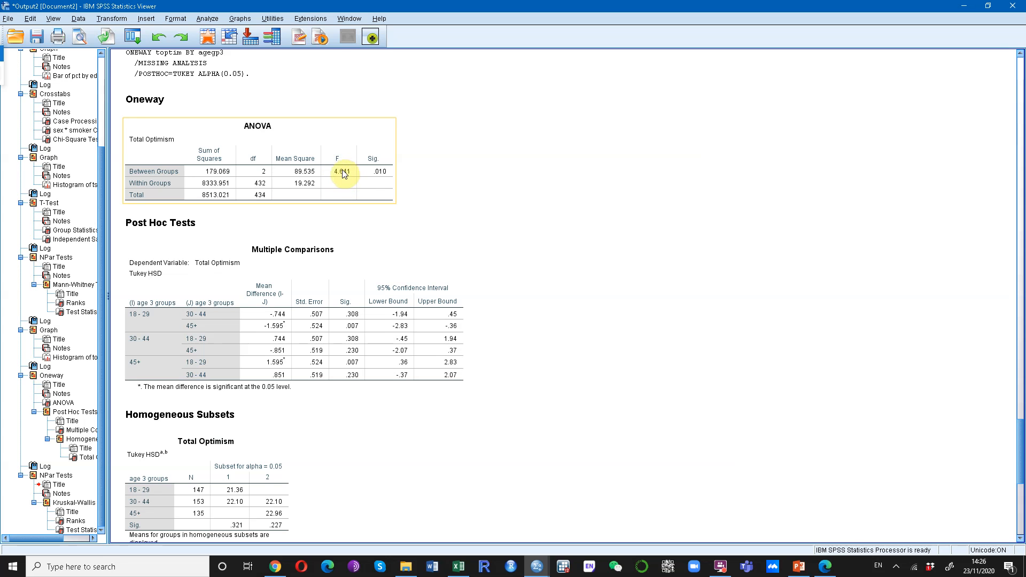
{"action": "left_click", "coordinate": [505, 337]}
{"action": "scroll", "coordinate": [499, 342], "scroll_direction": "down", "scroll_amount": 6}
{"action": "left_click", "coordinate": [177, 469]}
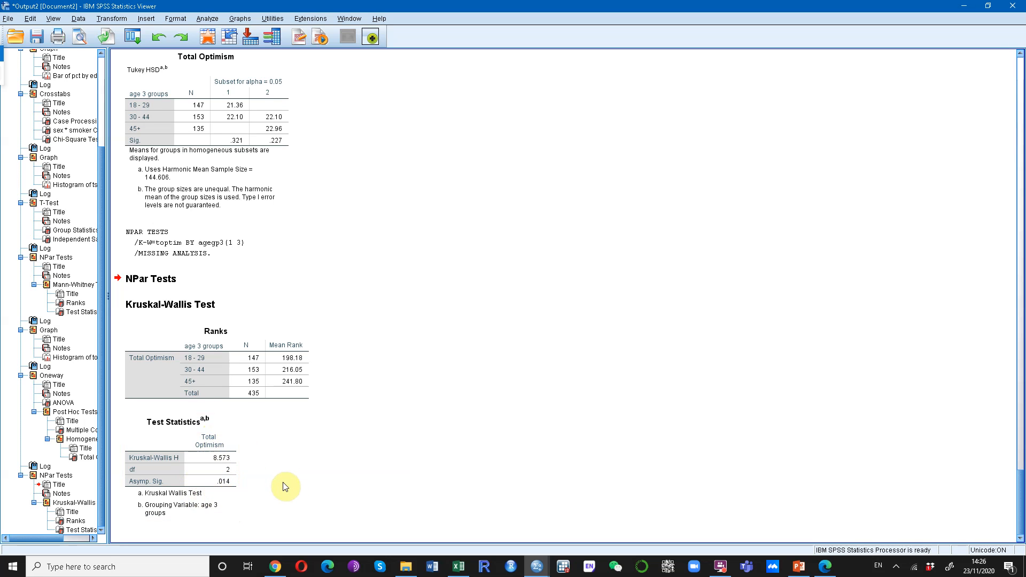
Minimize the output viewer, switch to the PowerPoint lecture, and go through the one-way ANOVA slides to the Suggested Readings slide.
{"action": "left_click", "coordinate": [965, 9]}
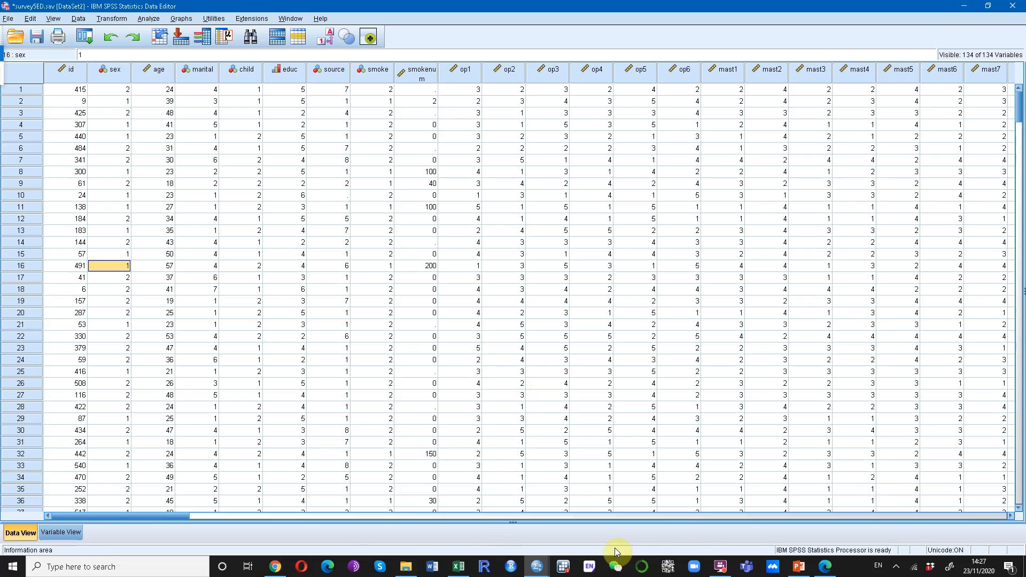
{"action": "left_click", "coordinate": [800, 567]}
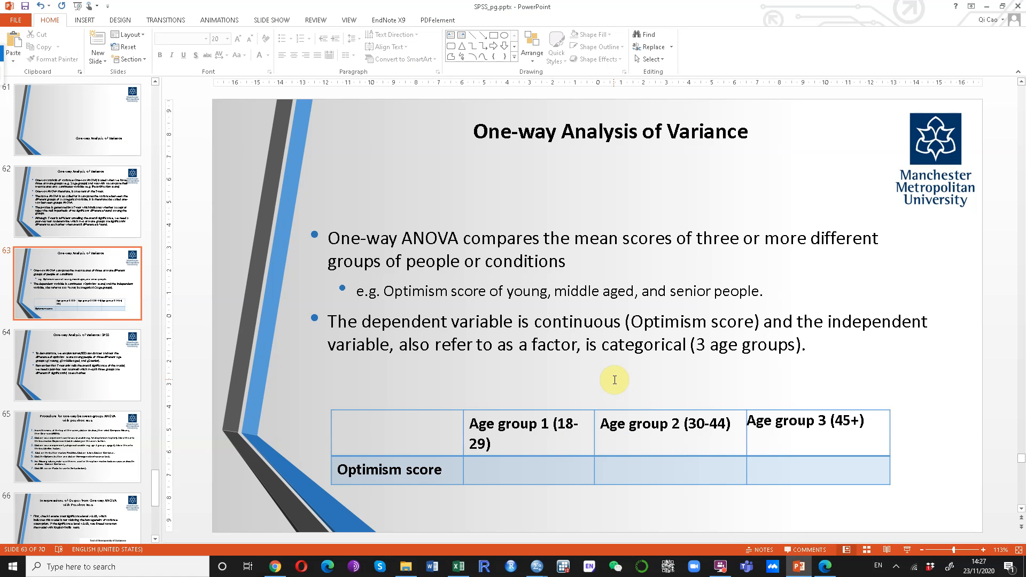
{"action": "scroll", "coordinate": [615, 380], "scroll_direction": "down", "scroll_amount": 1}
{"action": "scroll", "coordinate": [615, 380], "scroll_direction": "down", "scroll_amount": 1}
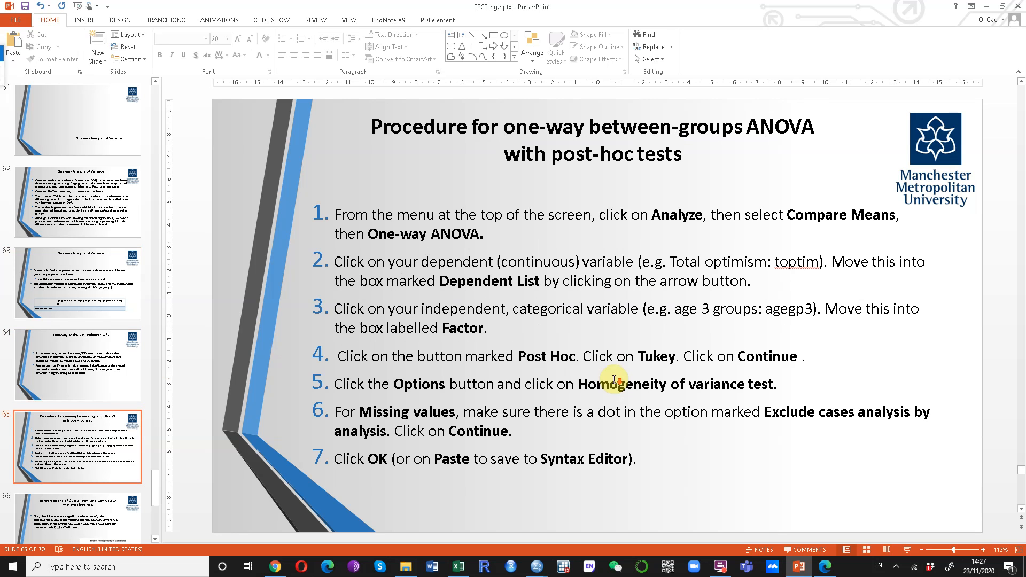
{"action": "scroll", "coordinate": [614, 380], "scroll_direction": "down", "scroll_amount": 2}
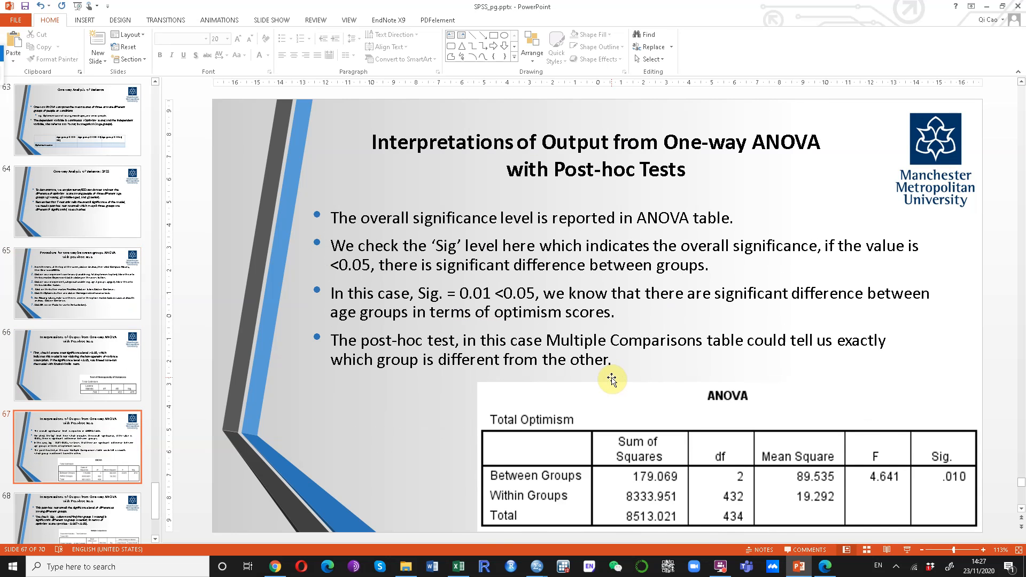
{"action": "scroll", "coordinate": [611, 379], "scroll_direction": "down", "scroll_amount": 2}
{"action": "scroll", "coordinate": [610, 377], "scroll_direction": "down", "scroll_amount": 1}
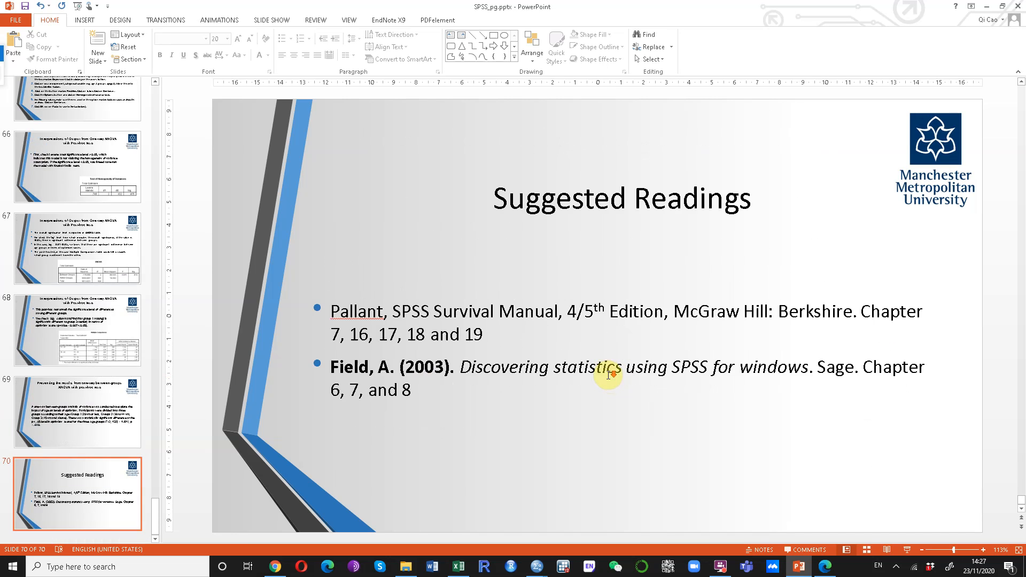